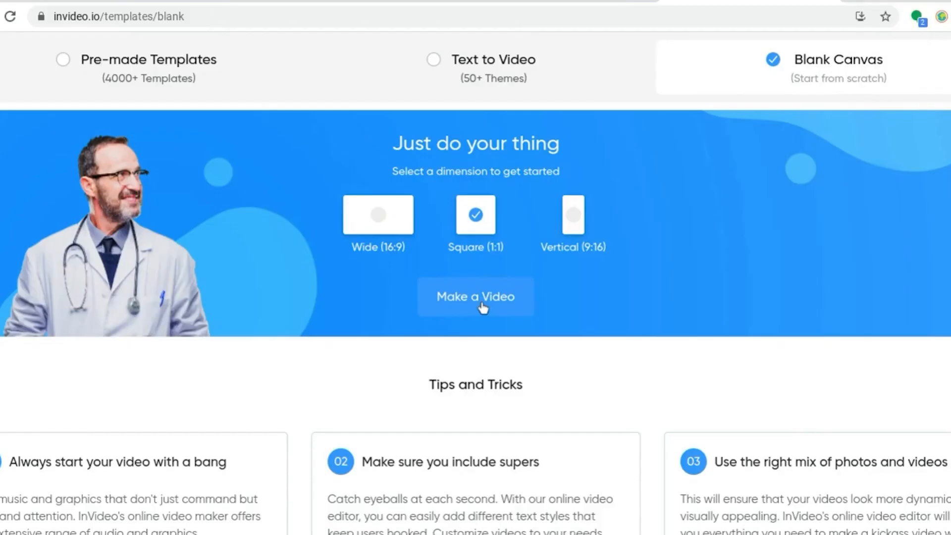
- Start a new blank-canvas video in the Square (1:1) dimension
{"action": "left_click", "coordinate": [481, 303]}
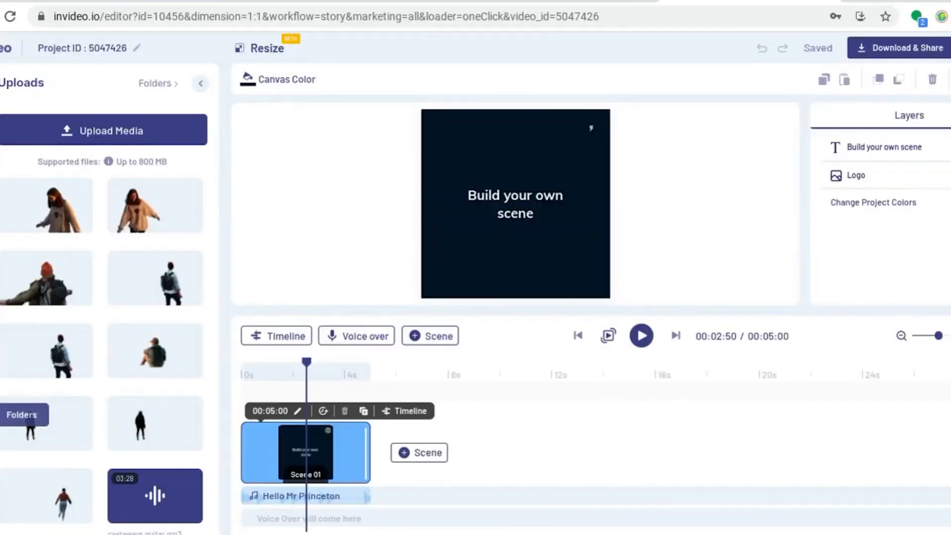
- Create a new media folder named logo reveal
{"action": "left_click", "coordinate": [1, 414]}
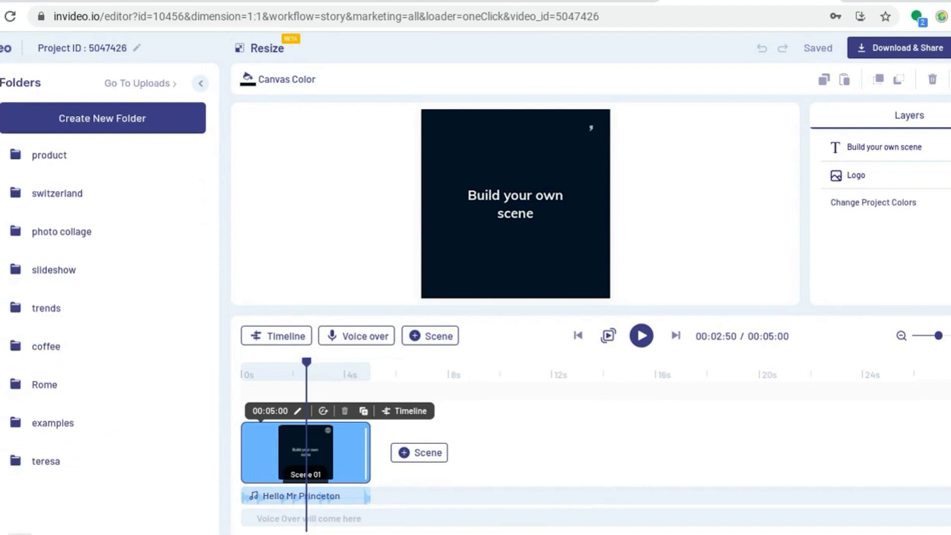
{"action": "left_click", "coordinate": [94, 120]}
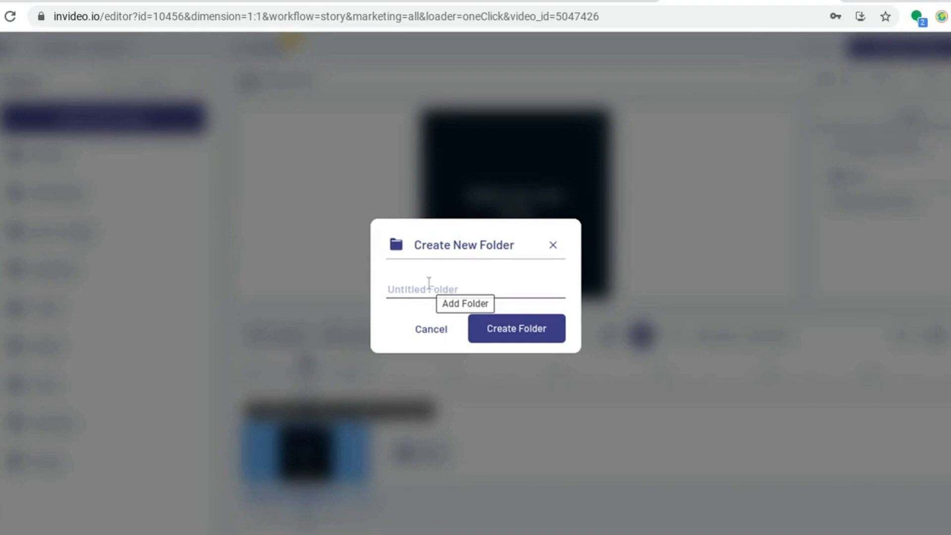
{"action": "type", "text": "logo reveal"}
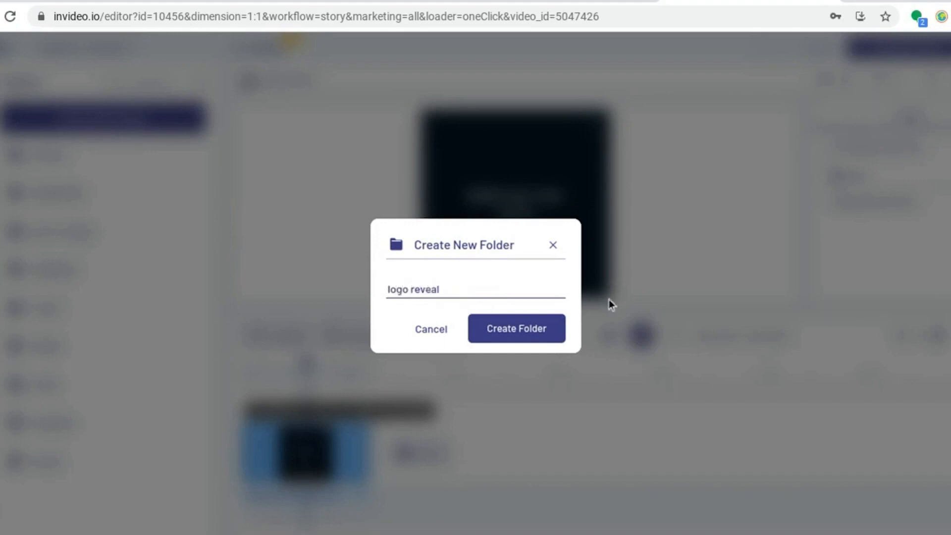
{"action": "left_click", "coordinate": [547, 337]}
- Open the logo reveal folder and upload the eye image and the music file into it
{"action": "left_click", "coordinate": [99, 164]}
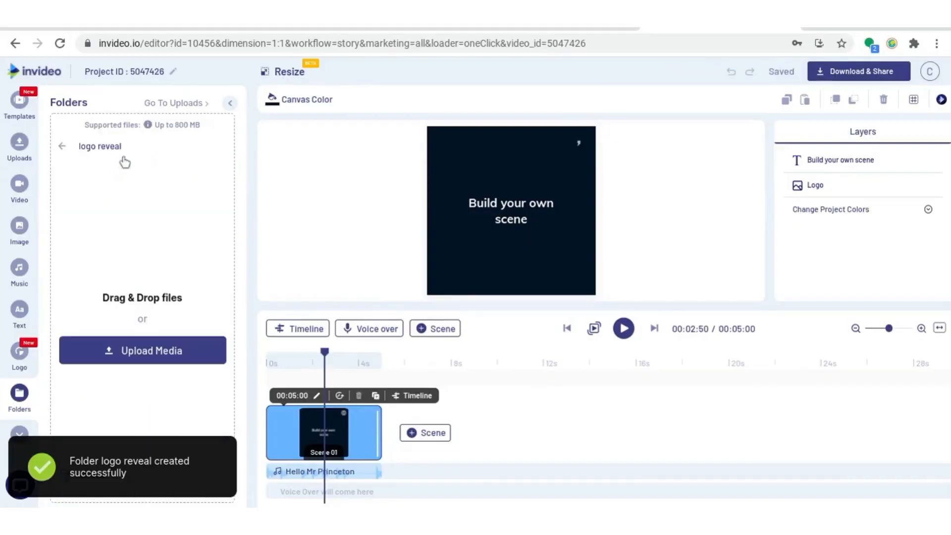
{"action": "left_click", "coordinate": [130, 350]}
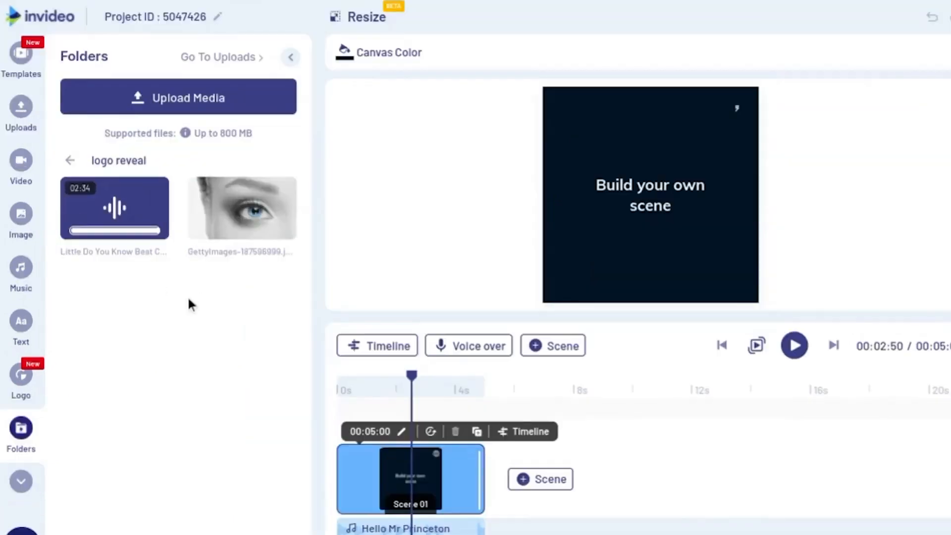
{"action": "left_click", "coordinate": [19, 241]}
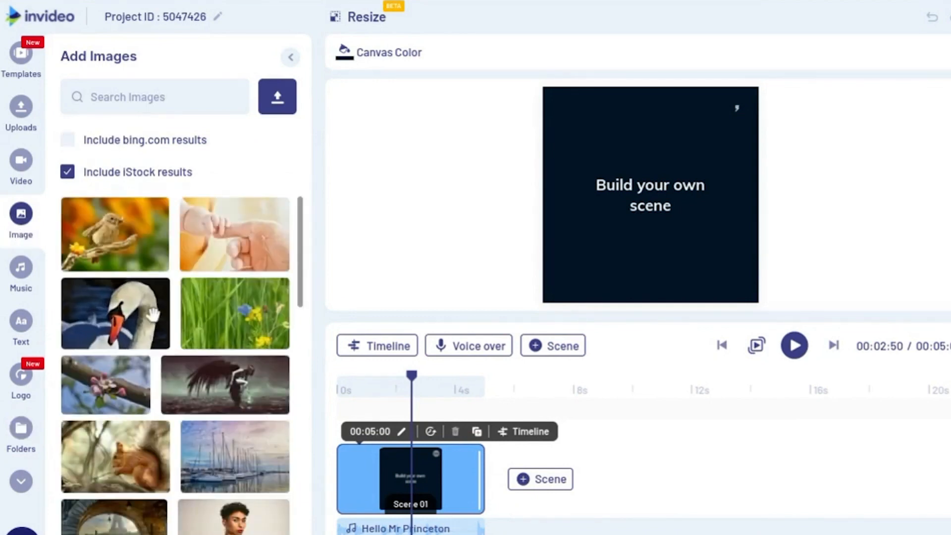
{"action": "left_click", "coordinate": [21, 280]}
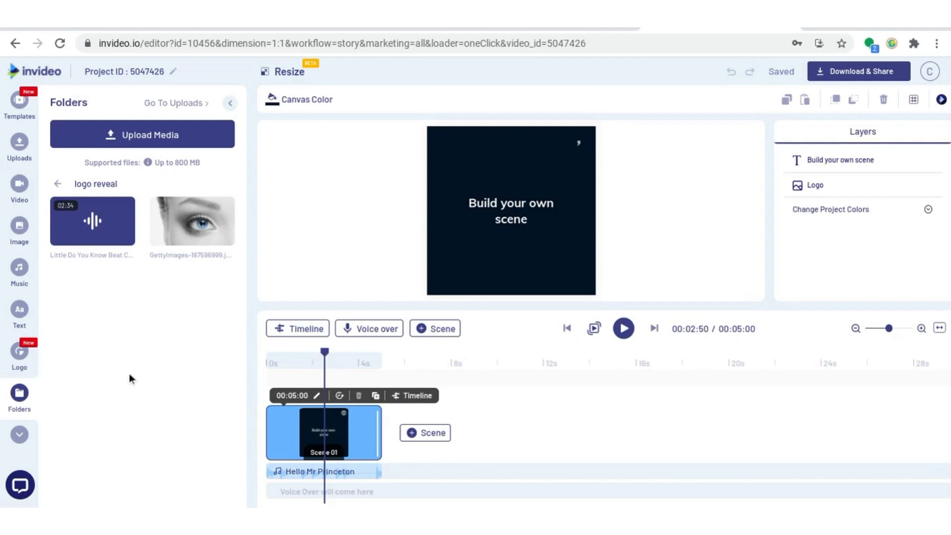
- Delete the 'Build your own scene' placeholder text and the logo from the scene
{"action": "left_click", "coordinate": [522, 208]}
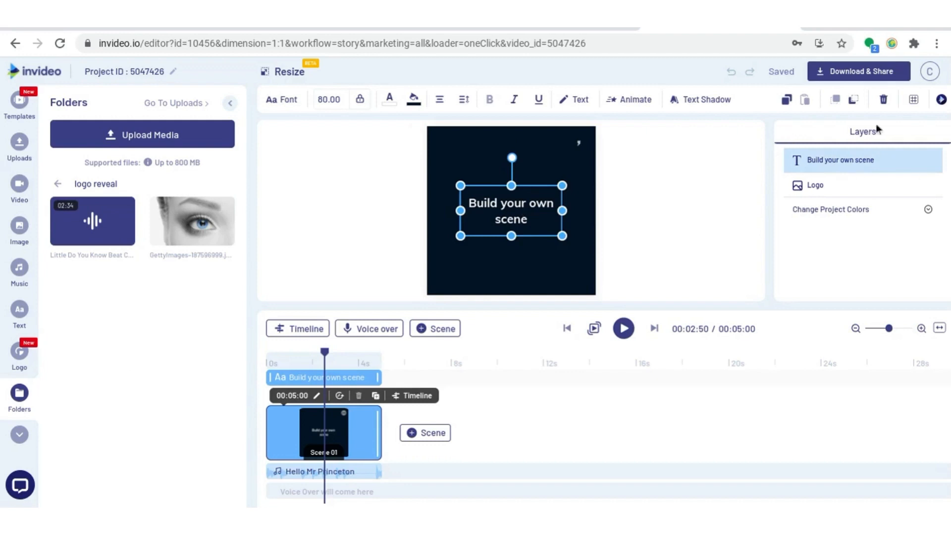
{"action": "left_click", "coordinate": [884, 104]}
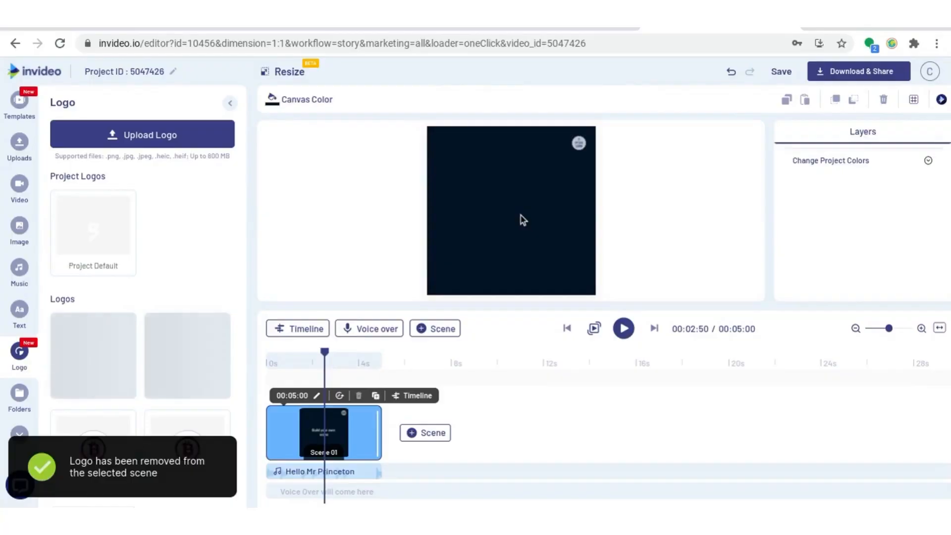
- Change the canvas color to white, #ffffff
{"action": "left_click", "coordinate": [300, 99]}
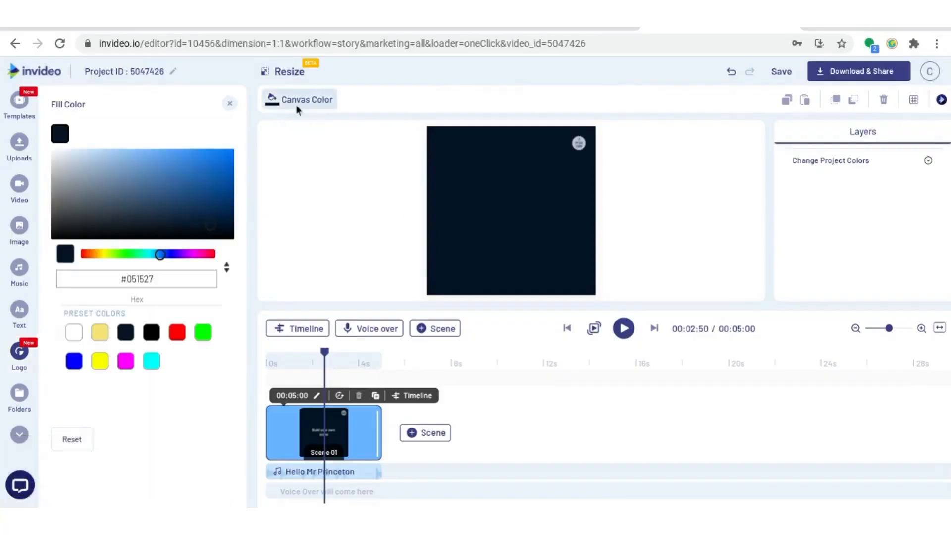
{"action": "left_click_drag", "start_coordinate": [68, 182], "coordinate": [44, 145]}
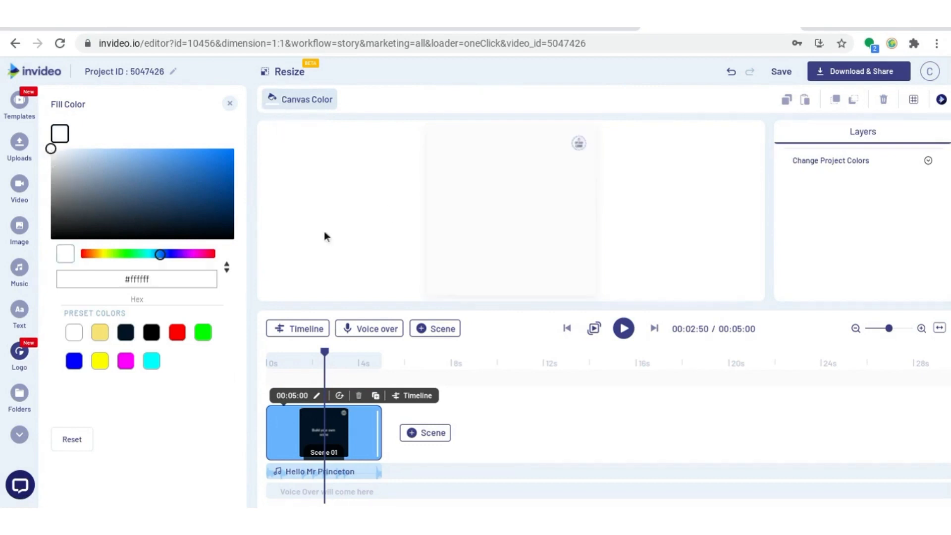
- Place the eye image from the logo reveal folder onto the canvas
{"action": "left_click", "coordinate": [20, 394]}
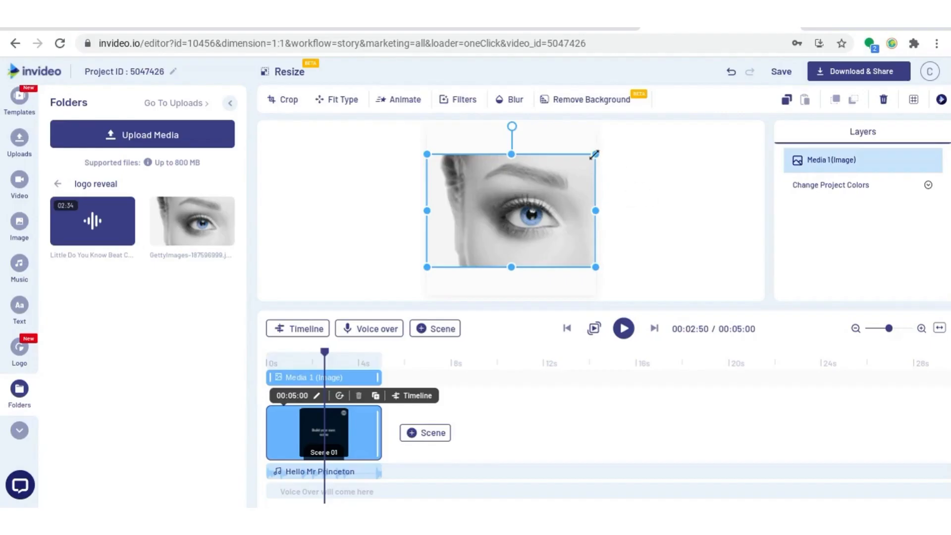
{"action": "left_click_drag", "start_coordinate": [595, 154], "coordinate": [638, 129]}
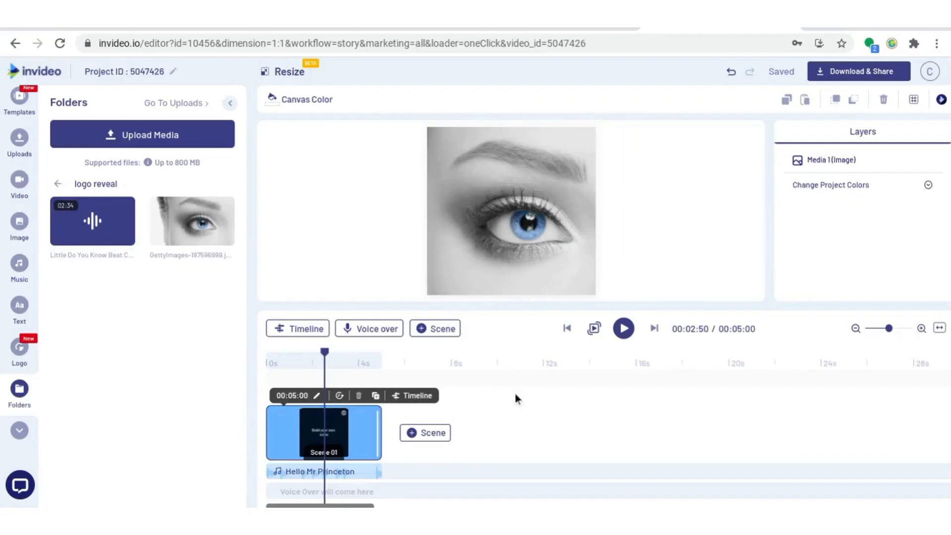
- Set the scene duration to 10 seconds
{"action": "left_click", "coordinate": [298, 396]}
{"action": "left_click", "coordinate": [291, 361]}
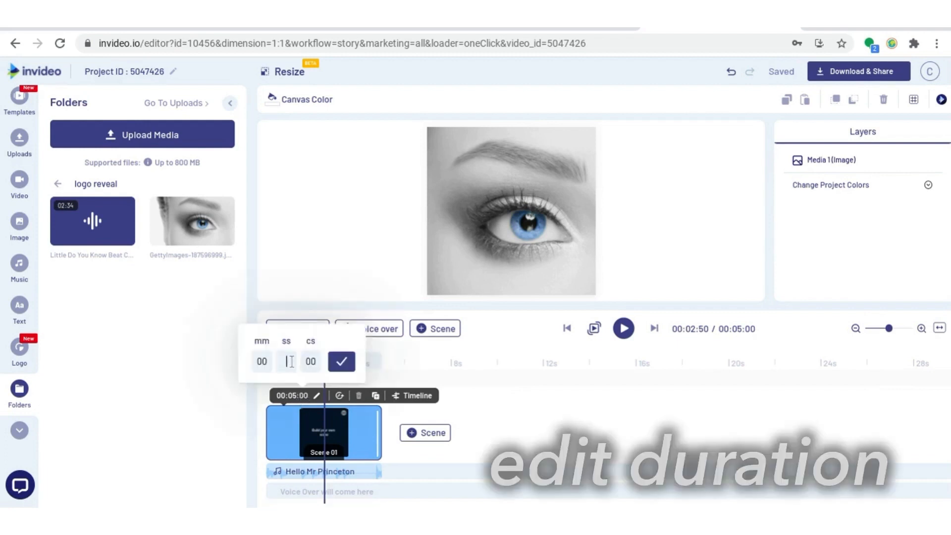
{"action": "left_click", "coordinate": [342, 361]}
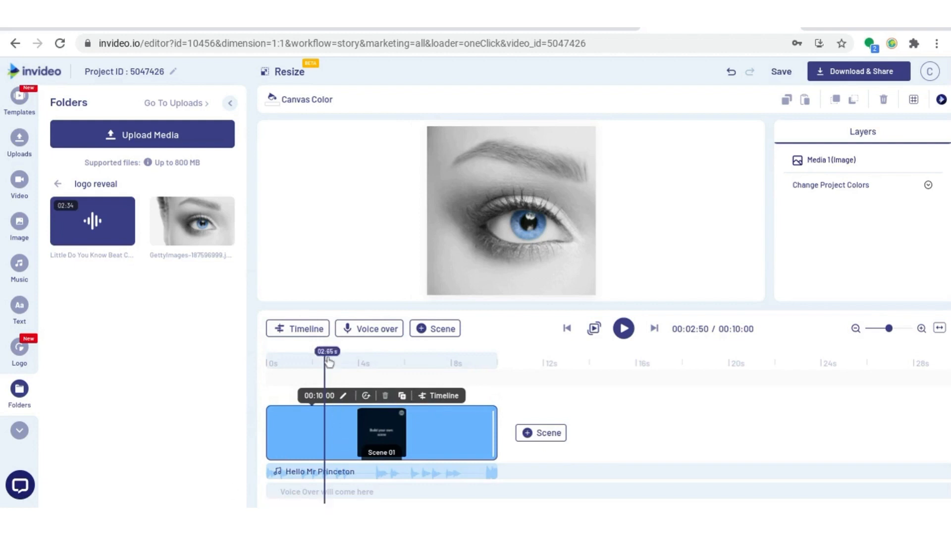
- Use the Little Do You Know Beat audio file as the project's background music, replacing the existing track
{"action": "left_click_drag", "start_coordinate": [325, 352], "coordinate": [268, 403]}
{"action": "mouse_move", "coordinate": [328, 470]}
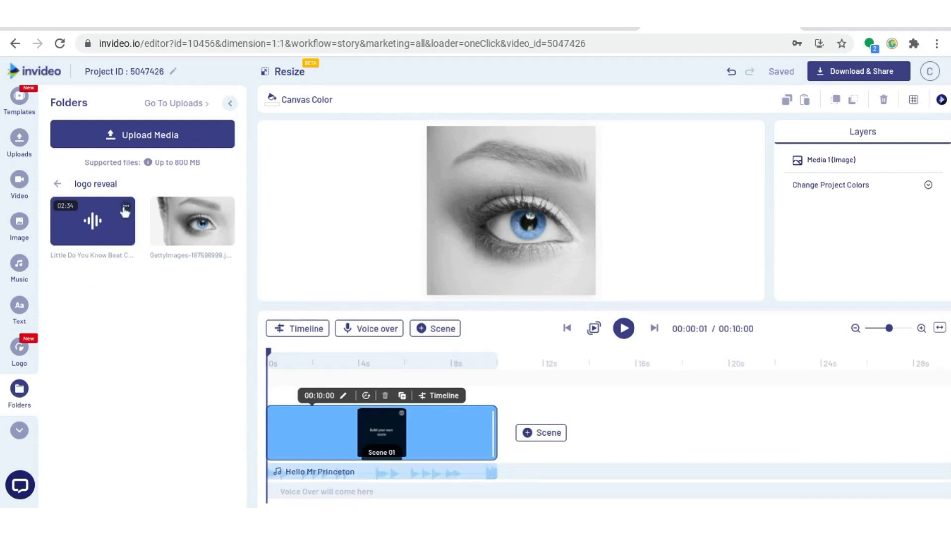
{"action": "left_click", "coordinate": [125, 210]}
{"action": "mouse_move", "coordinate": [174, 251]}
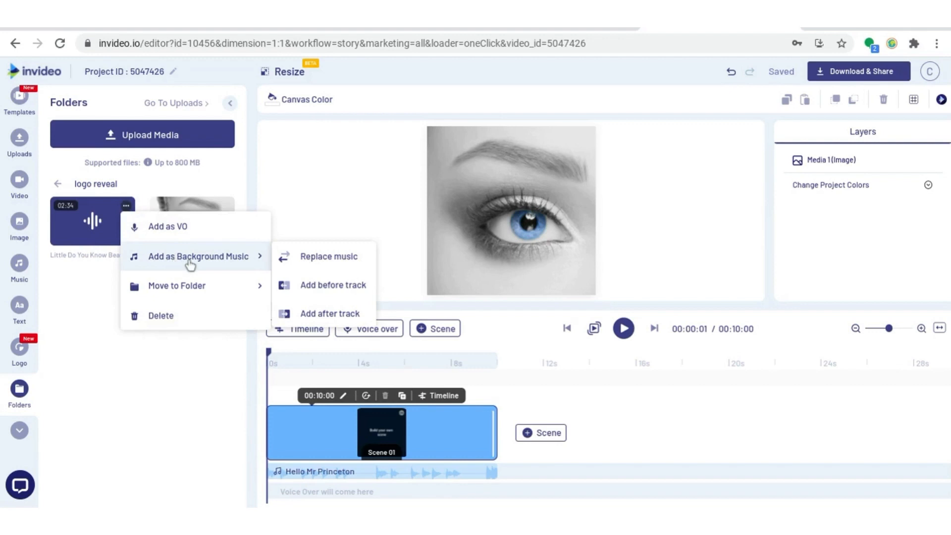
{"action": "left_click", "coordinate": [322, 257]}
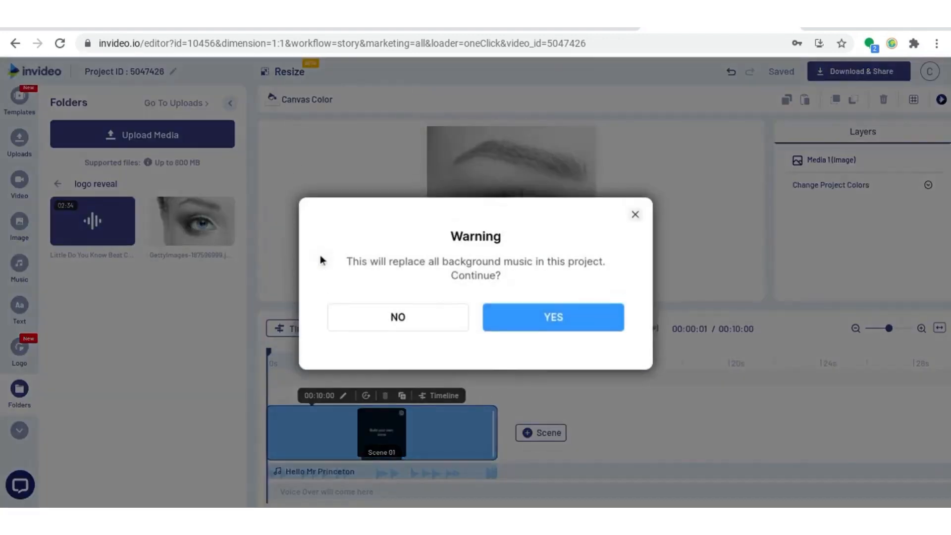
{"action": "left_click", "coordinate": [527, 317]}
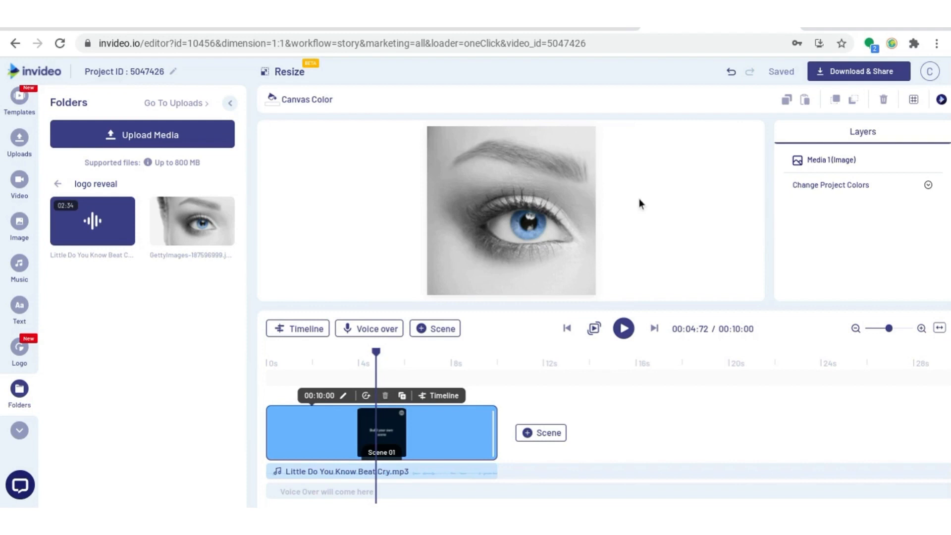
- Search the masks for square and add a square mask to the scene
{"action": "left_click", "coordinate": [19, 430]}
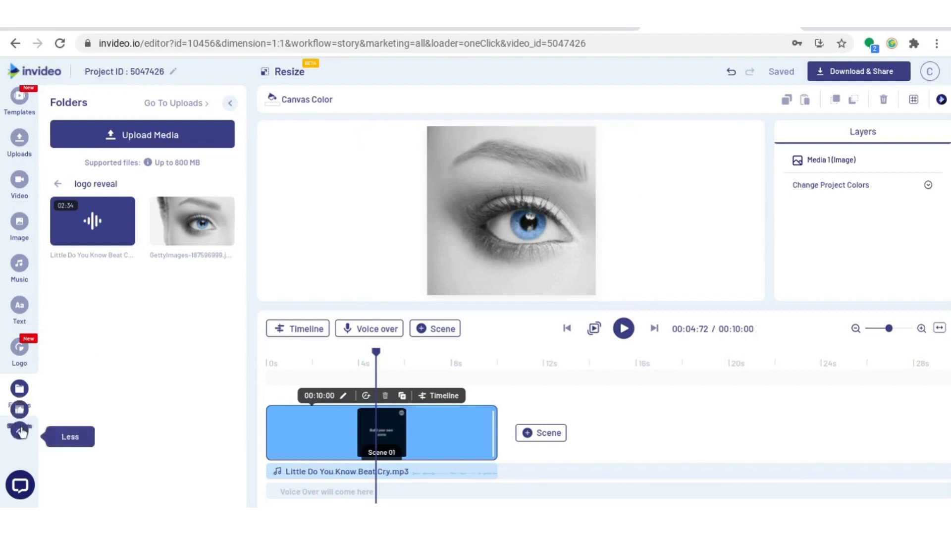
{"action": "left_click", "coordinate": [19, 304]}
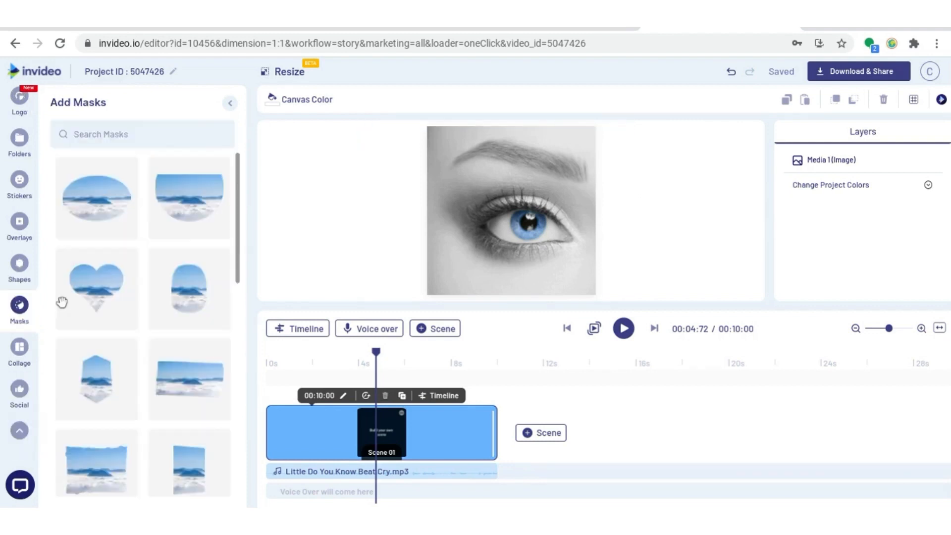
{"action": "left_click", "coordinate": [110, 130]}
{"action": "type", "text": "square"}
{"action": "scroll", "coordinate": [144, 199], "scroll_direction": "down", "scroll_amount": 5}
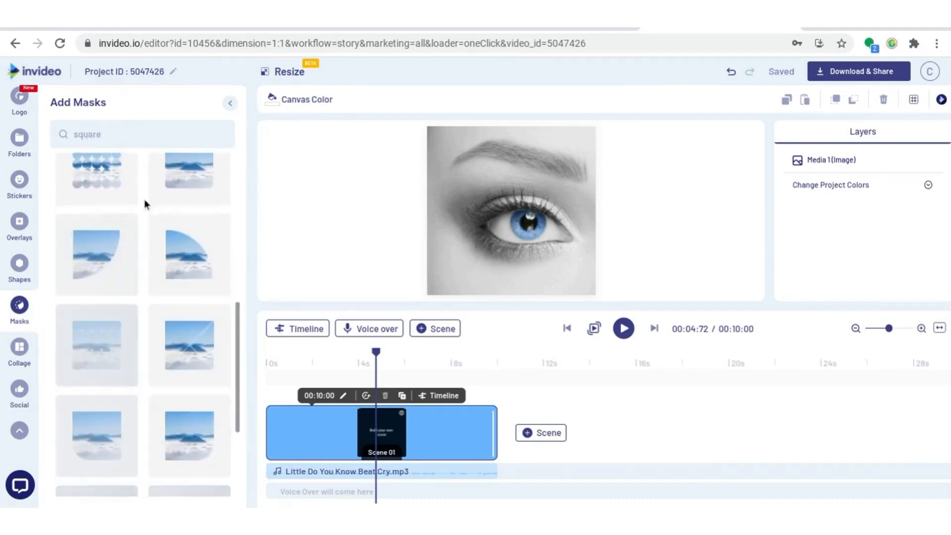
{"action": "scroll", "coordinate": [138, 247], "scroll_direction": "up", "scroll_amount": 3}
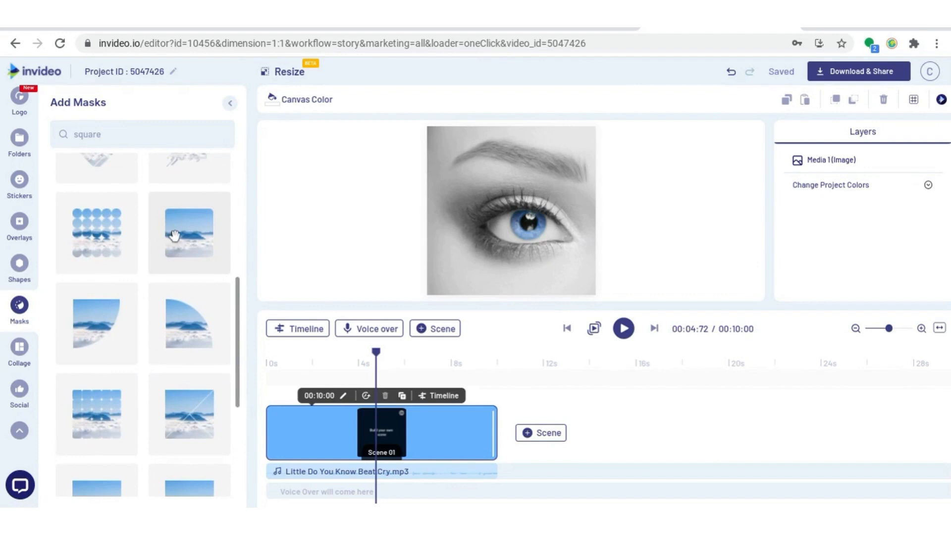
{"action": "left_click", "coordinate": [174, 235]}
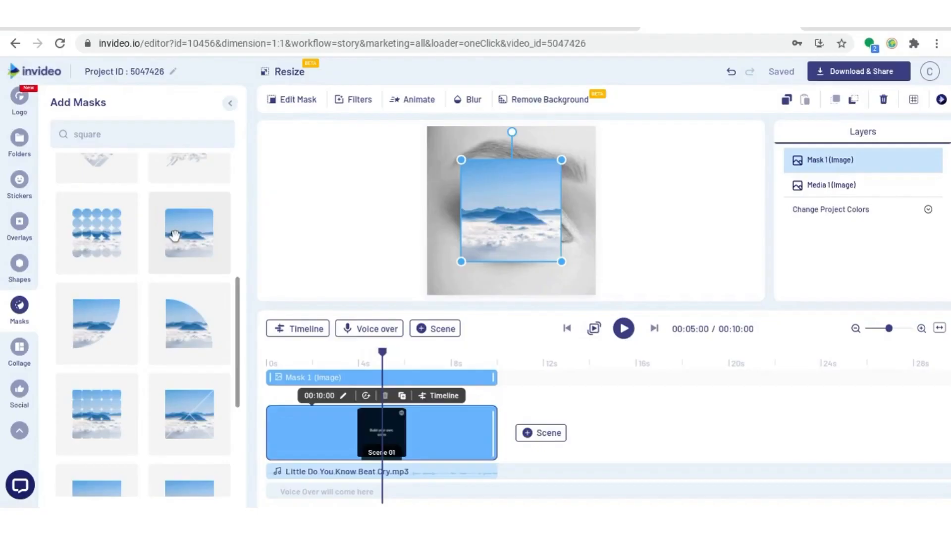
- Shrink the square mask to a small tile and move it over the eye's iris
{"action": "left_click_drag", "start_coordinate": [562, 160], "coordinate": [486, 234]}
{"action": "left_click_drag", "start_coordinate": [486, 233], "coordinate": [489, 229]}
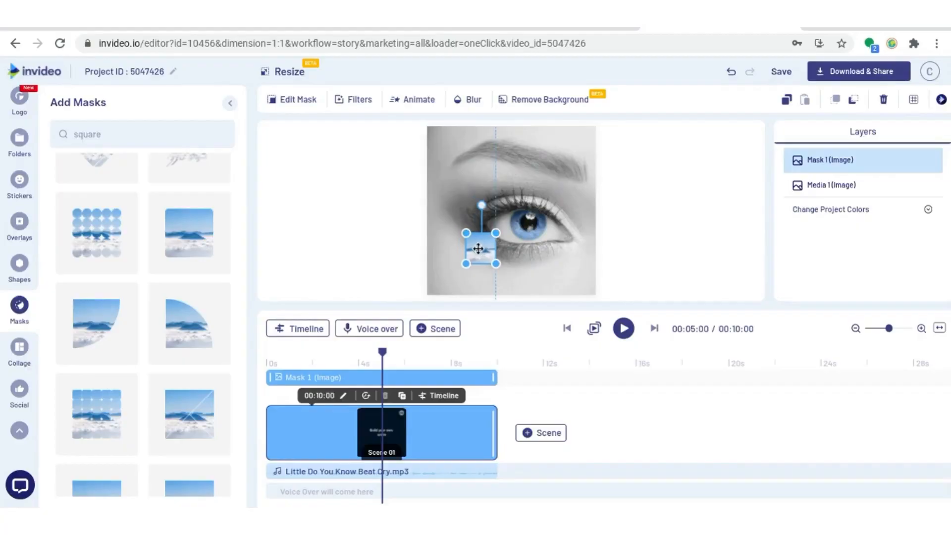
{"action": "left_click_drag", "start_coordinate": [480, 252], "coordinate": [527, 222]}
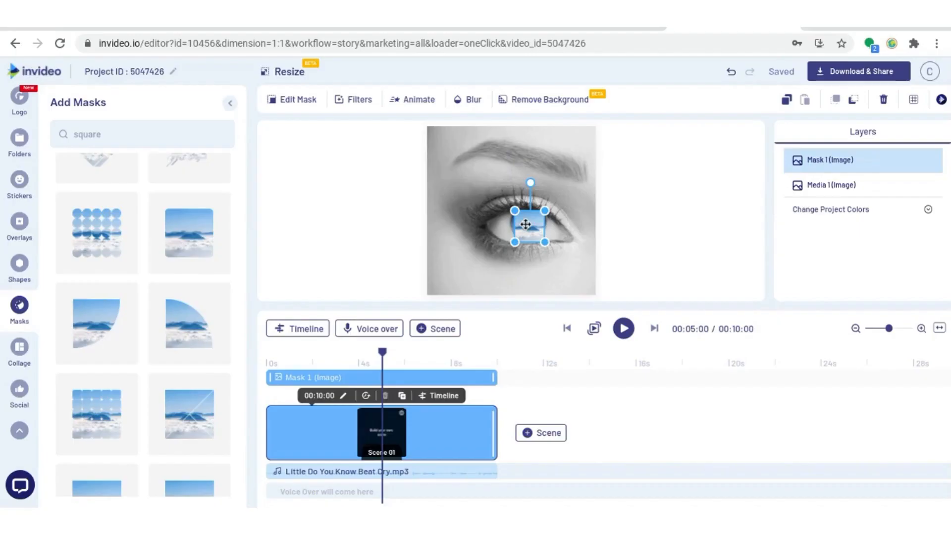
- Duplicate the mask tile and place the copy just left of the original
{"action": "key", "text": "ctrl+c"}
{"action": "key", "text": "ctrl+v"}
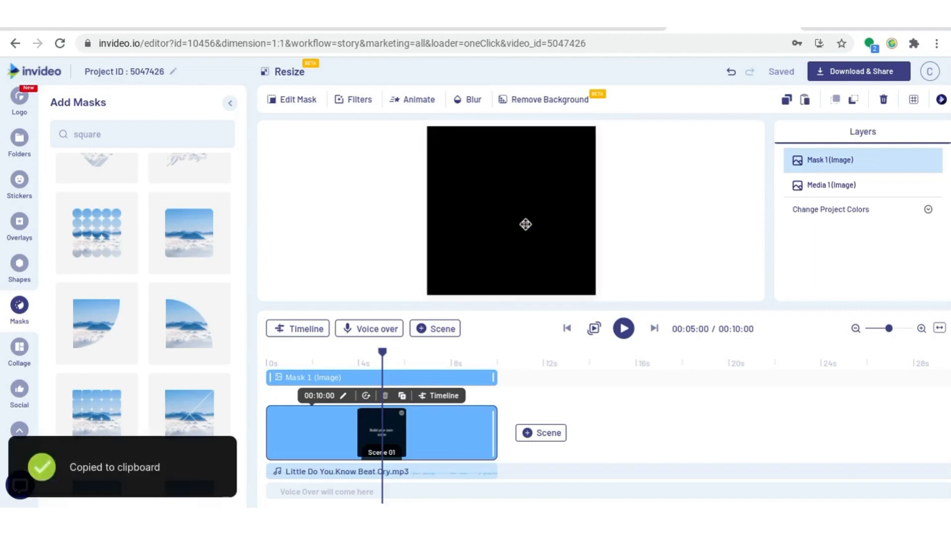
{"action": "left_click_drag", "start_coordinate": [534, 229], "coordinate": [498, 226]}
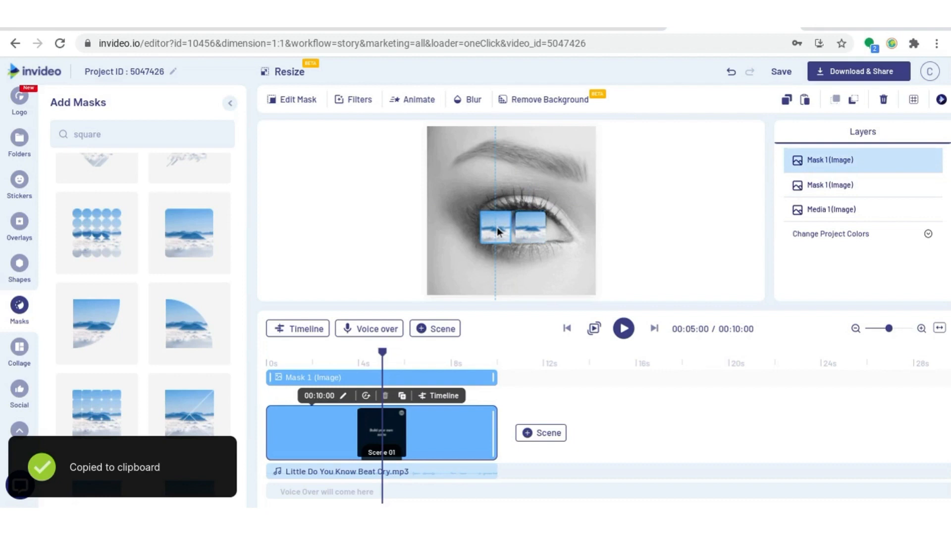
{"action": "left_click_drag", "start_coordinate": [497, 227], "coordinate": [500, 227]}
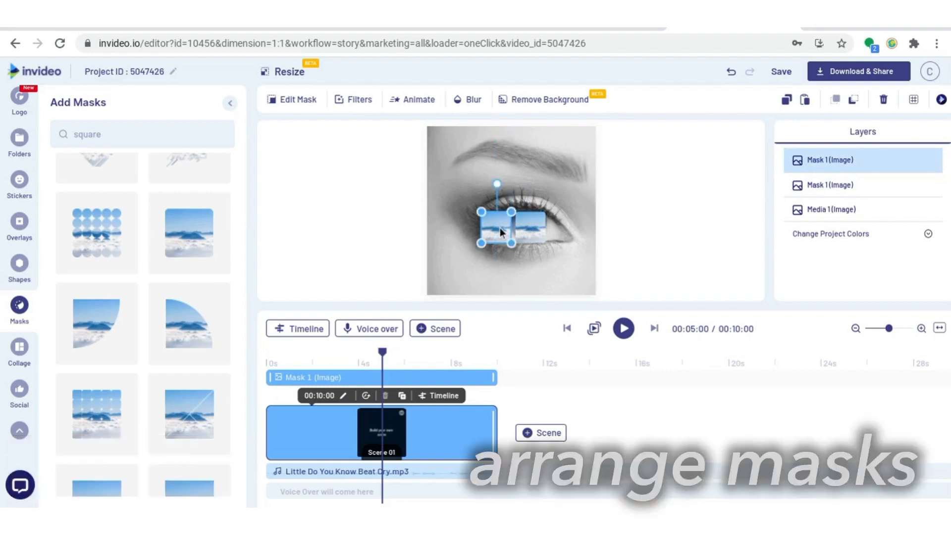
- Duplicate a mask tile again and place the copy further left to extend the row
{"action": "key", "text": "ctrl+c"}
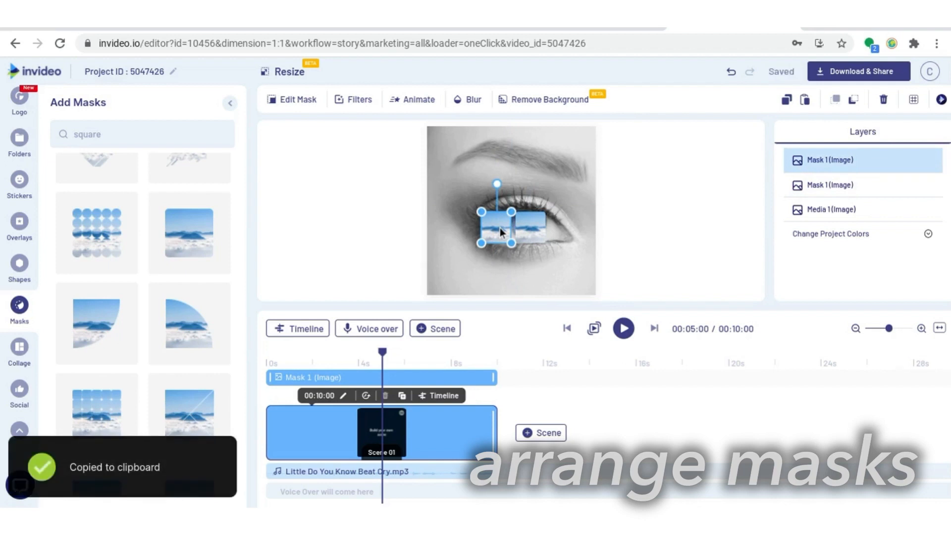
{"action": "key", "text": "ctrl+v"}
{"action": "left_click_drag", "start_coordinate": [500, 227], "coordinate": [464, 230]}
{"action": "left_click", "coordinate": [500, 228]}
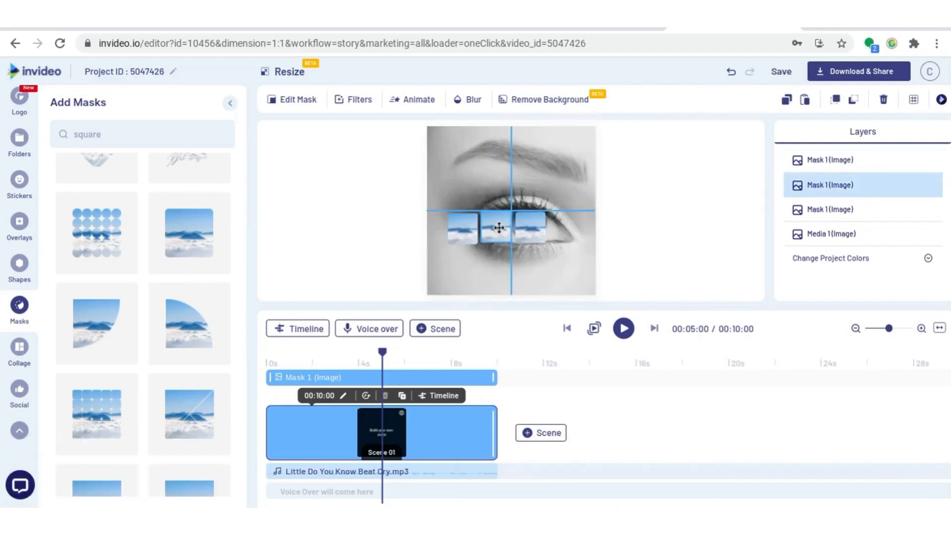
- Duplicate a mask tile and place the copy at the right end of the row
{"action": "key", "text": "ctrl+c"}
{"action": "key", "text": "ctrl+v"}
{"action": "left_click_drag", "start_coordinate": [501, 228], "coordinate": [565, 233]}
{"action": "left_click", "coordinate": [676, 228]}
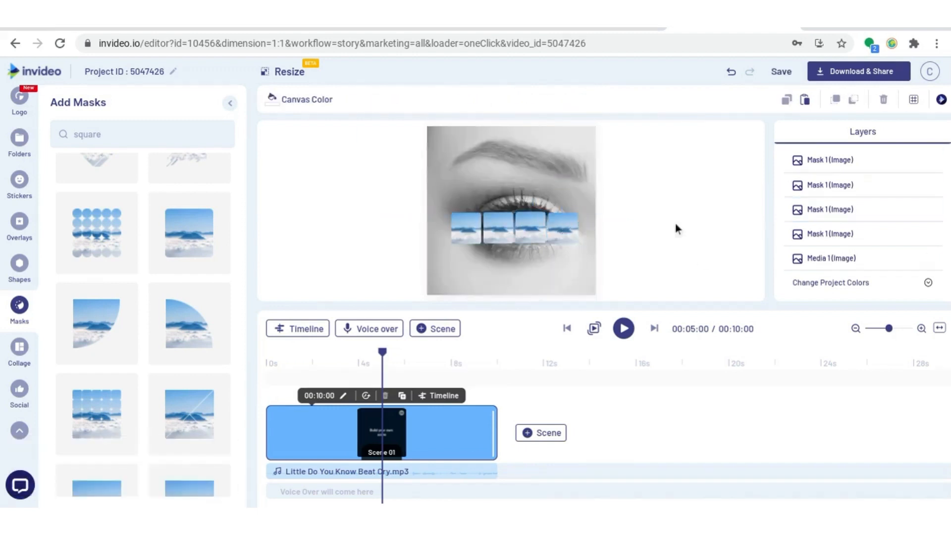
- Duplicate one of the middle mask tiles and place the copy above the row
{"action": "left_click", "coordinate": [500, 240]}
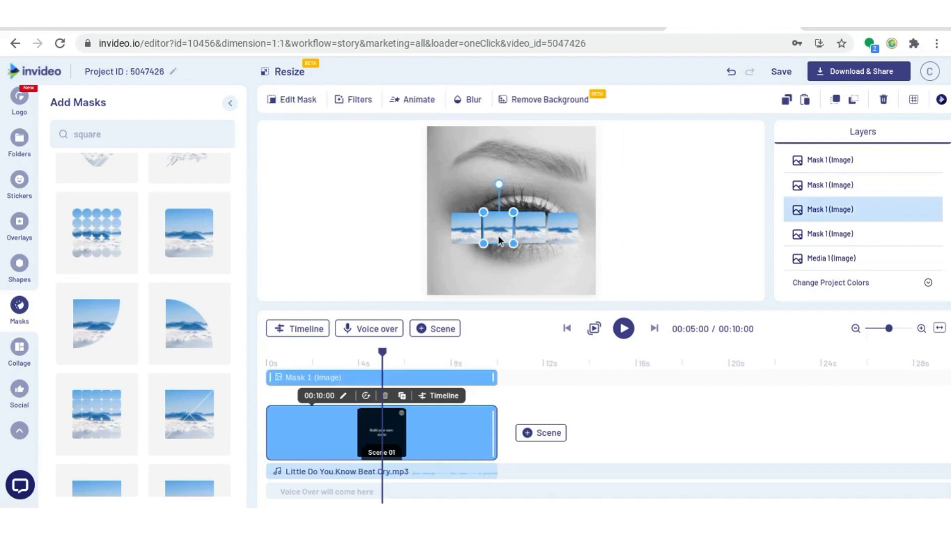
{"action": "key", "text": "ctrl+c"}
{"action": "key", "text": "ctrl+v"}
{"action": "left_click_drag", "start_coordinate": [500, 241], "coordinate": [500, 210]}
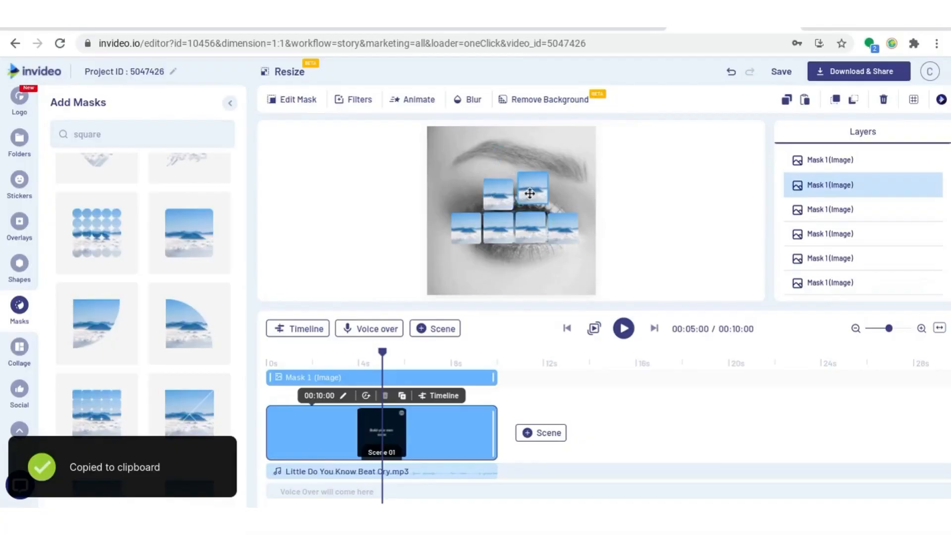
- Duplicate mask tiles several more times and arrange the copies into a larger staggered grid over the eye
{"action": "left_click_drag", "start_coordinate": [521, 207], "coordinate": [501, 265]}
{"action": "key", "text": "ctrl+v"}
{"action": "key", "text": "ctrl+c"}
{"action": "key", "text": "ctrl+v"}
{"action": "key", "text": "ctrl+c"}
{"action": "key", "text": "ctrl+v"}
{"action": "left_click_drag", "start_coordinate": [503, 245], "coordinate": [469, 286]}
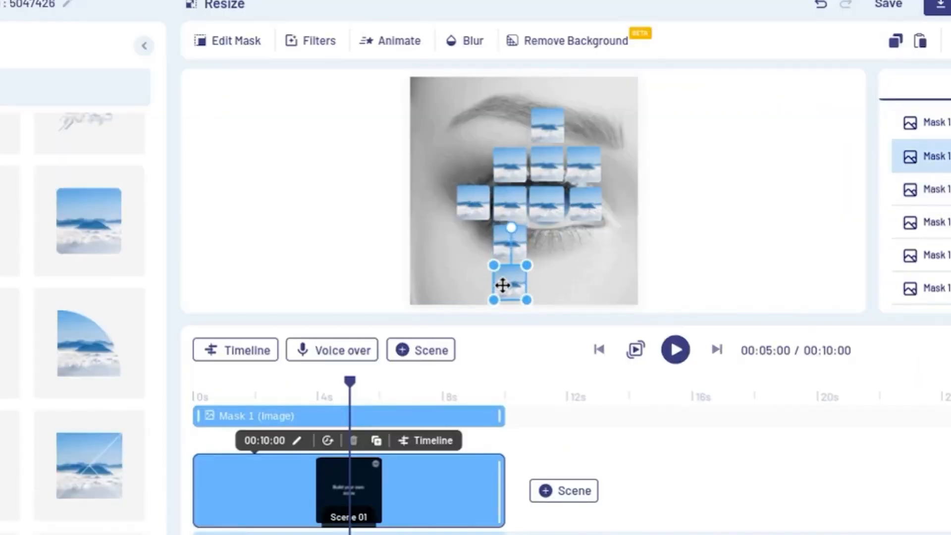
{"action": "key", "text": "ctrl+c"}
{"action": "key", "text": "ctrl+v"}
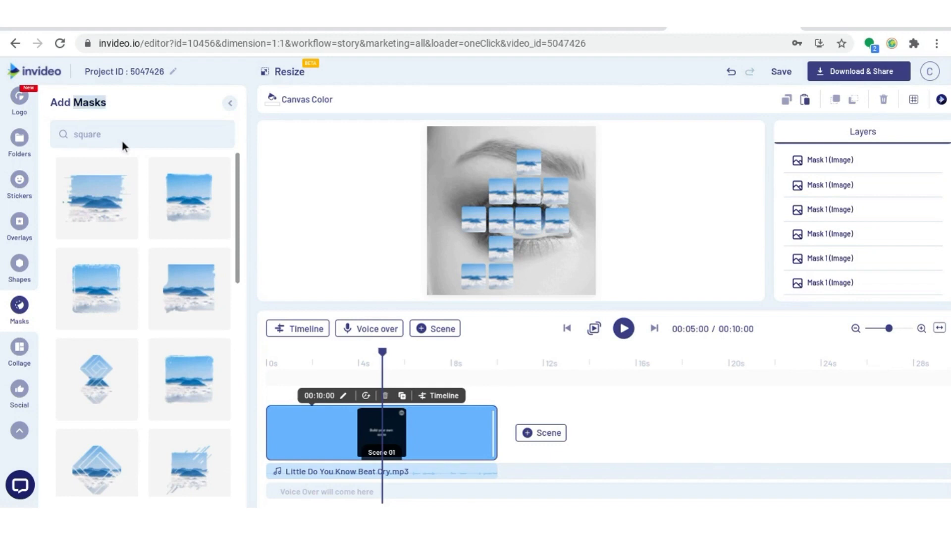
- Search the masks for triangle and place a diagonal triangle mask beside the lower tiles
{"action": "left_click", "coordinate": [117, 138]}
{"action": "type", "text": "triangl"}
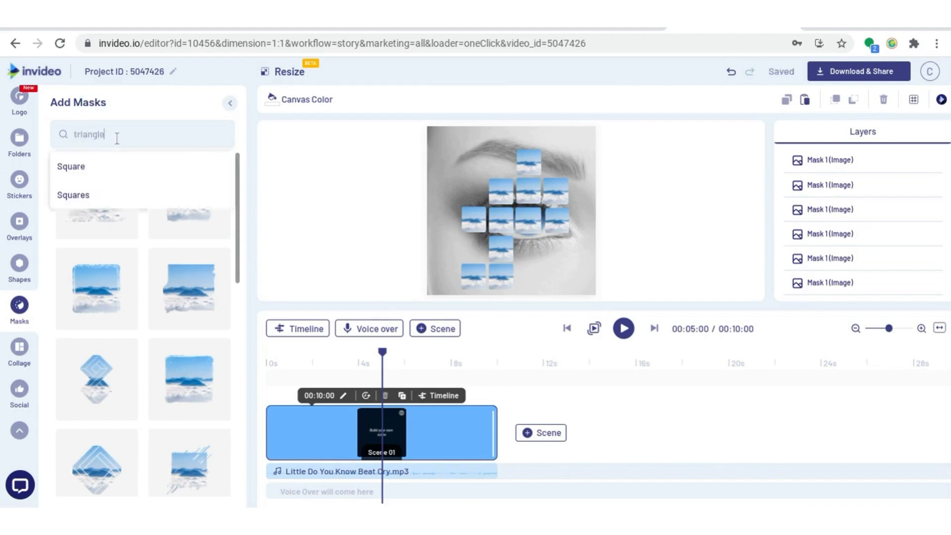
{"action": "type", "text": "e"}
{"action": "left_click", "coordinate": [200, 275]}
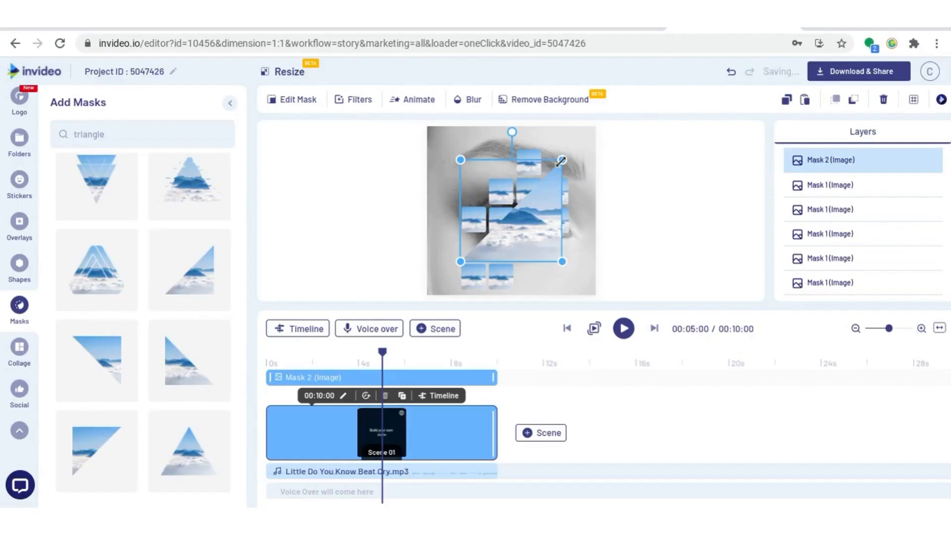
{"action": "left_click_drag", "start_coordinate": [565, 157], "coordinate": [485, 240]}
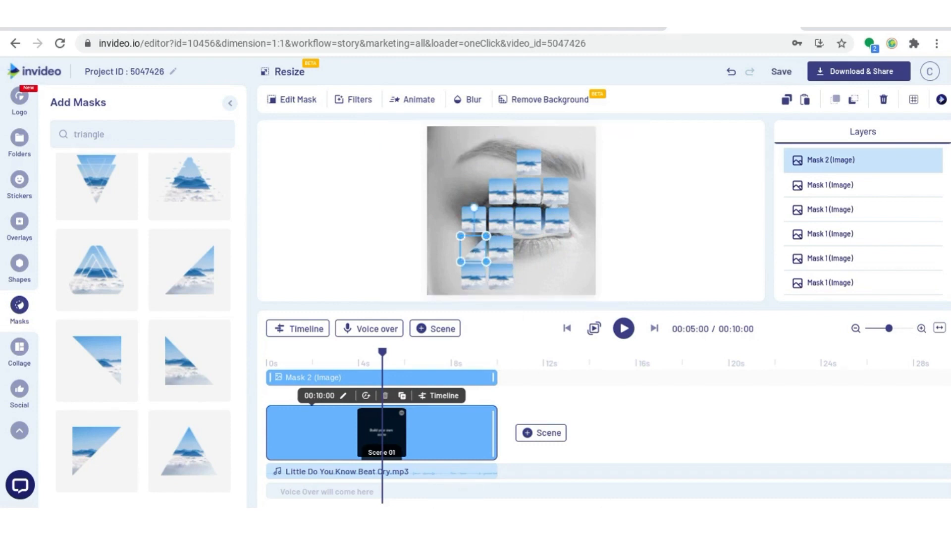
- Move the triangle mask to the top of the grid and place a duplicate beside it
{"action": "left_click_drag", "start_coordinate": [478, 251], "coordinate": [508, 165]}
{"action": "key", "text": "ctrl+c"}
{"action": "key", "text": "ctrl+v"}
{"action": "left_click_drag", "start_coordinate": [509, 169], "coordinate": [566, 167]}
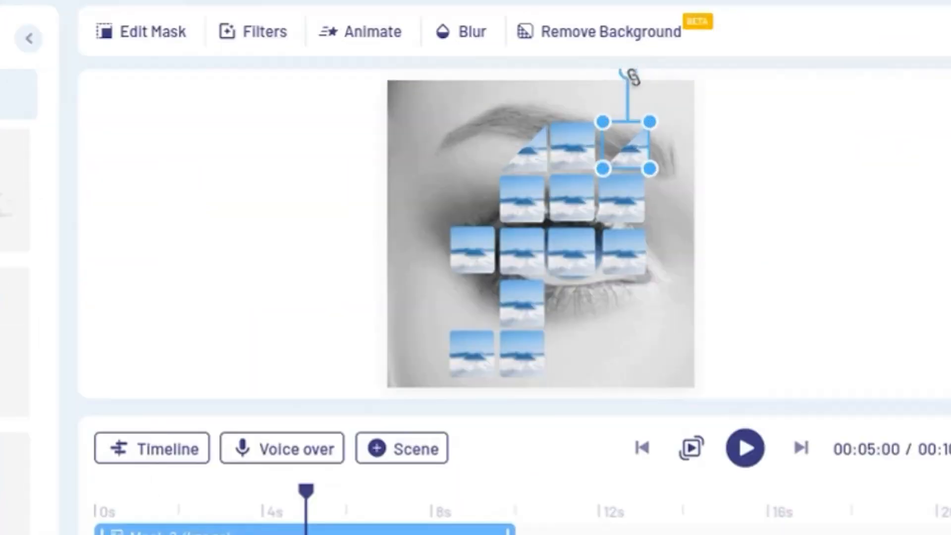
- Rotate the duplicated triangle into the grid's upper right corner and place more triangles at the lower left
{"action": "left_click_drag", "start_coordinate": [587, 74], "coordinate": [634, 124]}
{"action": "left_click_drag", "start_coordinate": [691, 140], "coordinate": [646, 144]}
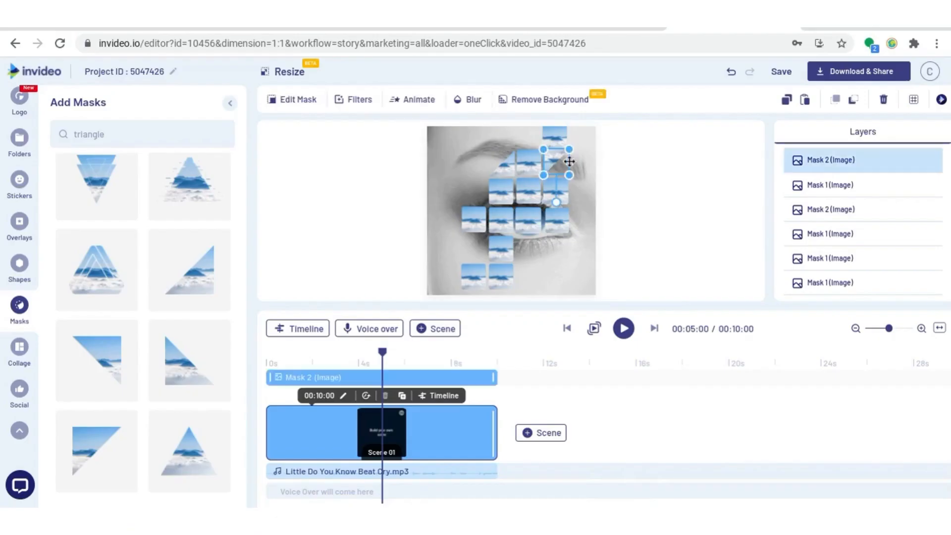
{"action": "left_click", "coordinate": [607, 158]}
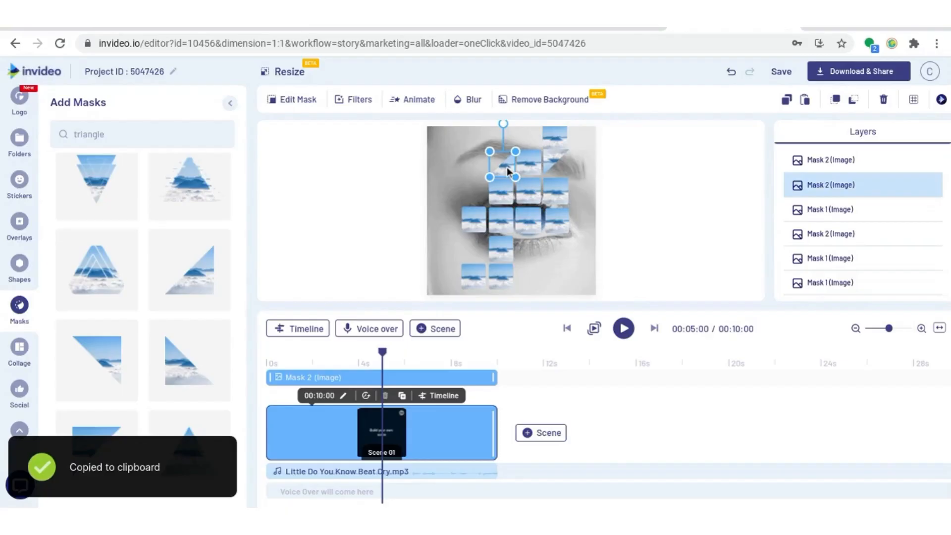
{"action": "left_click_drag", "start_coordinate": [500, 167], "coordinate": [475, 245]}
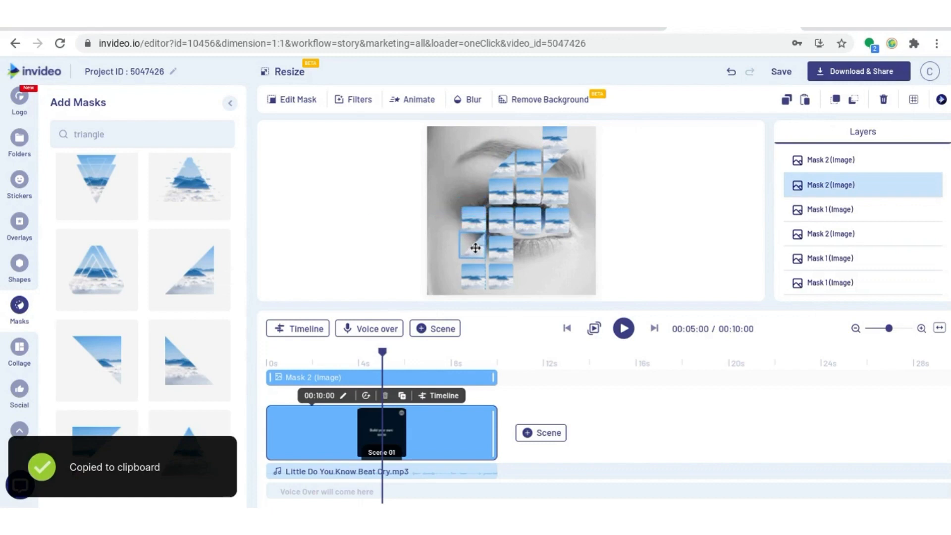
{"action": "left_click_drag", "start_coordinate": [473, 207], "coordinate": [415, 250]}
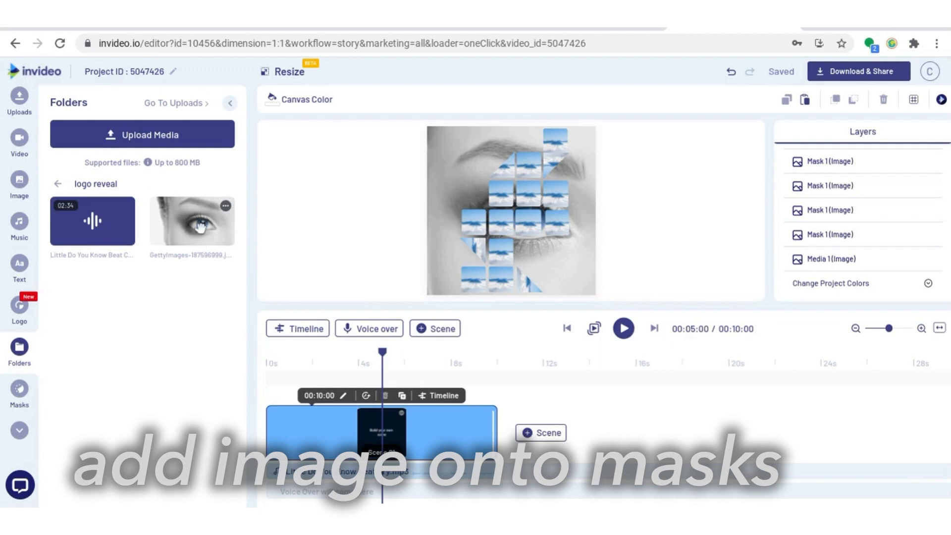
- Drop the eye image onto the centre mask tile and reposition and enlarge it inside the mask
{"action": "left_click_drag", "start_coordinate": [200, 227], "coordinate": [523, 226]}
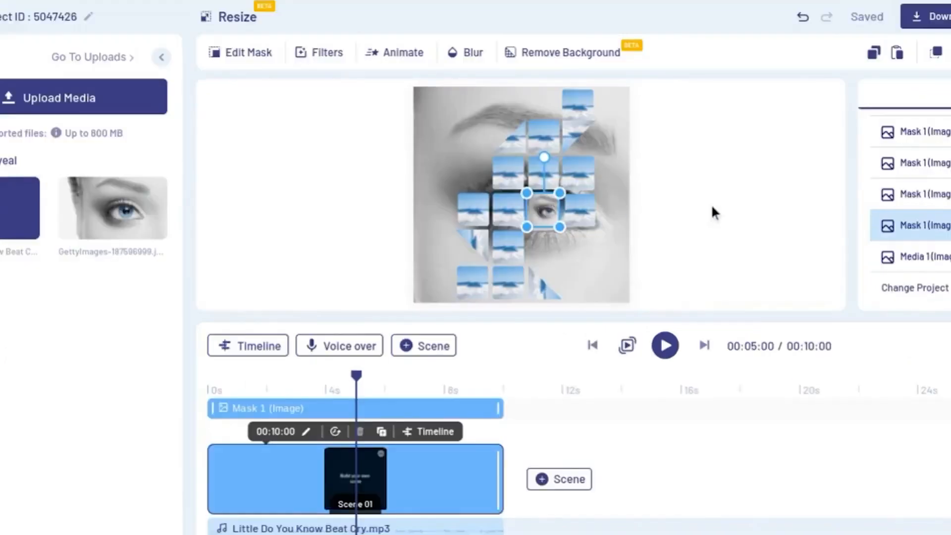
{"action": "left_click", "coordinate": [714, 212]}
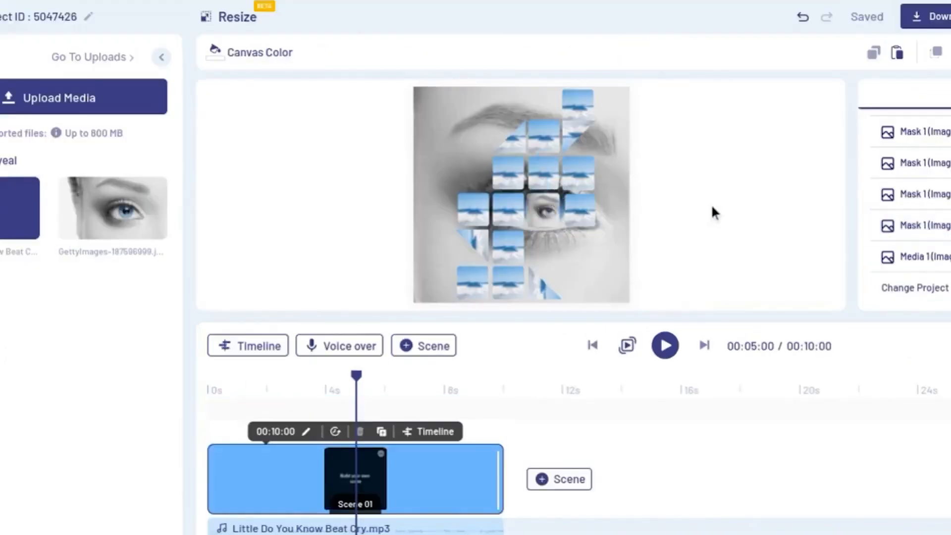
{"action": "left_click", "coordinate": [542, 212]}
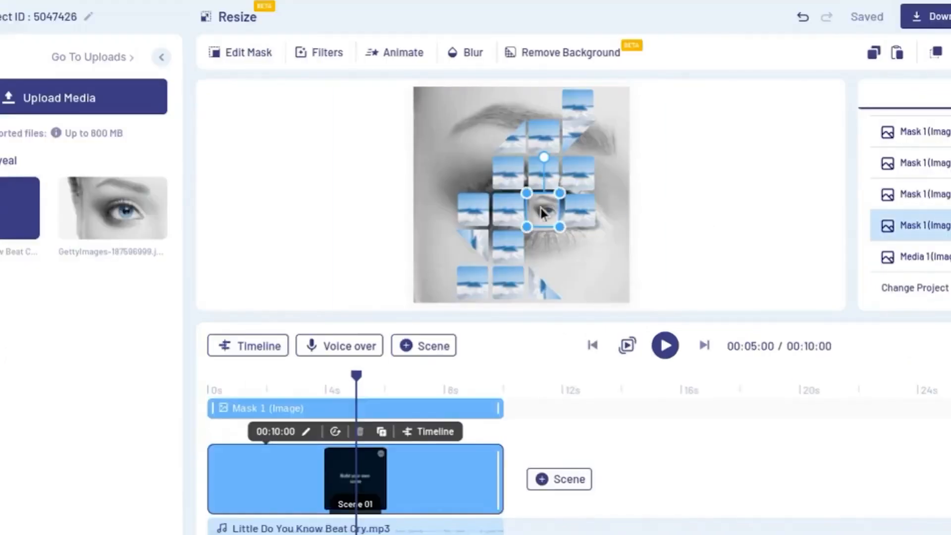
{"action": "left_click", "coordinate": [237, 54]}
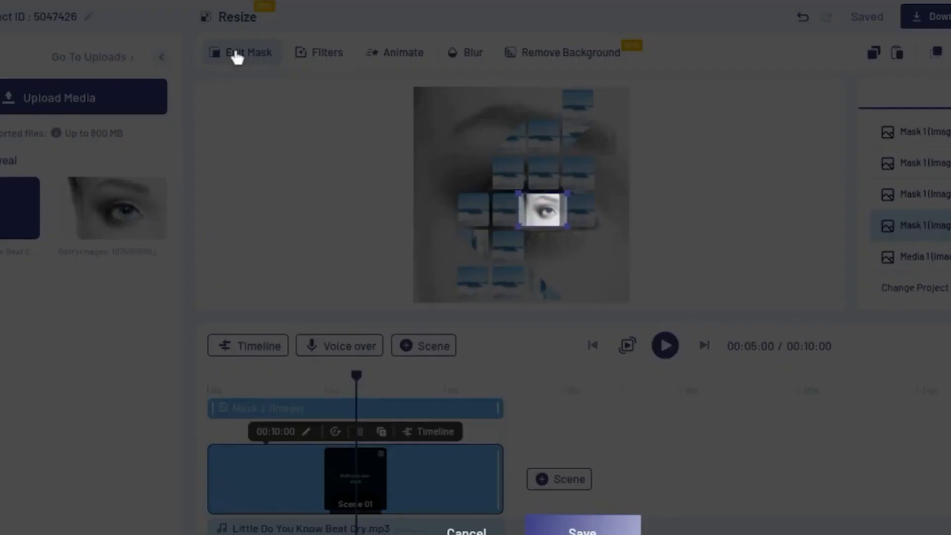
{"action": "left_click_drag", "start_coordinate": [510, 230], "coordinate": [277, 351]}
{"action": "left_click_drag", "start_coordinate": [440, 331], "coordinate": [525, 239]}
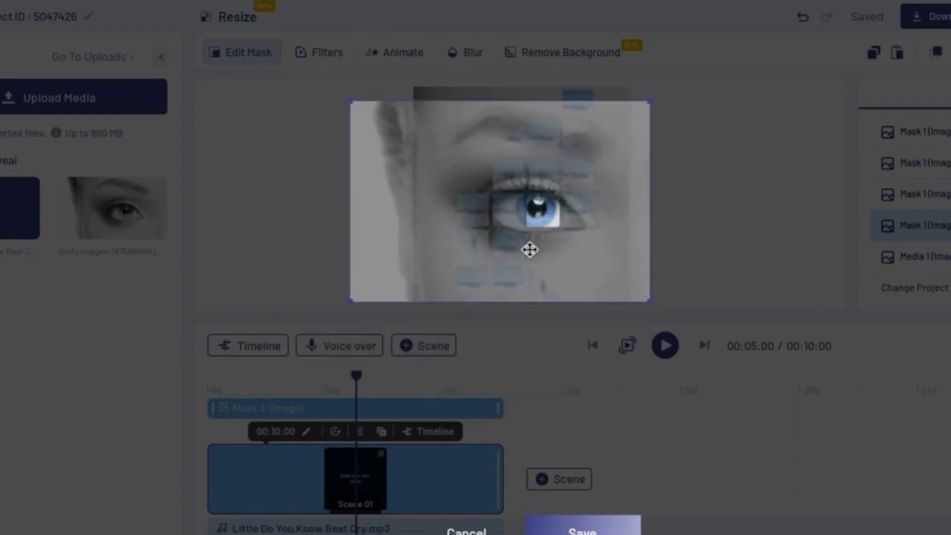
{"action": "scroll", "coordinate": [590, 236], "scroll_direction": "up", "scroll_amount": 1}
{"action": "left_click_drag", "start_coordinate": [582, 234], "coordinate": [580, 234]}
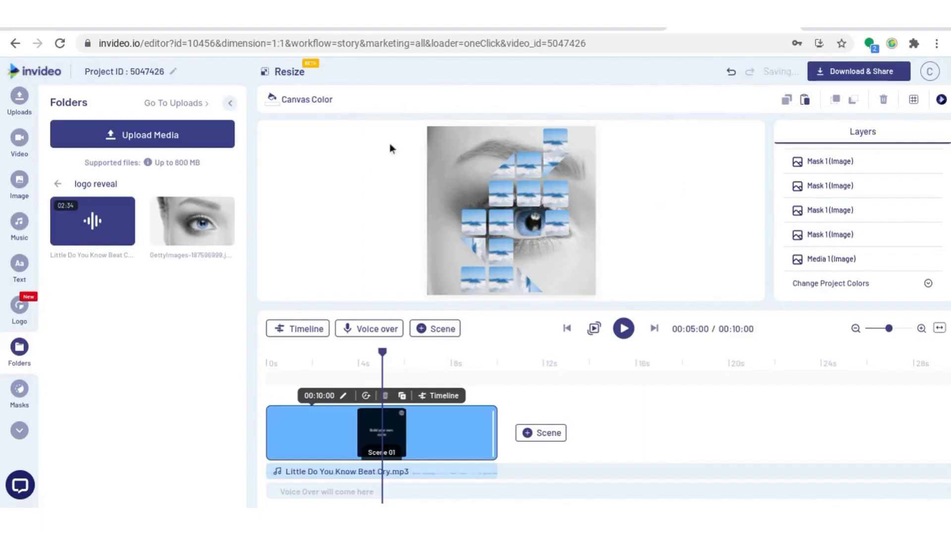
- Select the original full eye photo behind the tiles and delete it
{"action": "left_click", "coordinate": [436, 140]}
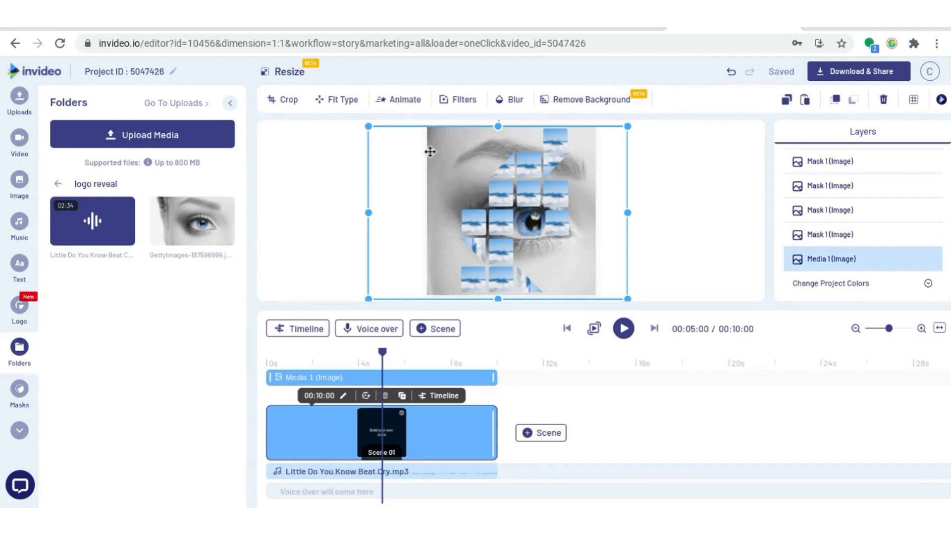
{"action": "left_click", "coordinate": [882, 100]}
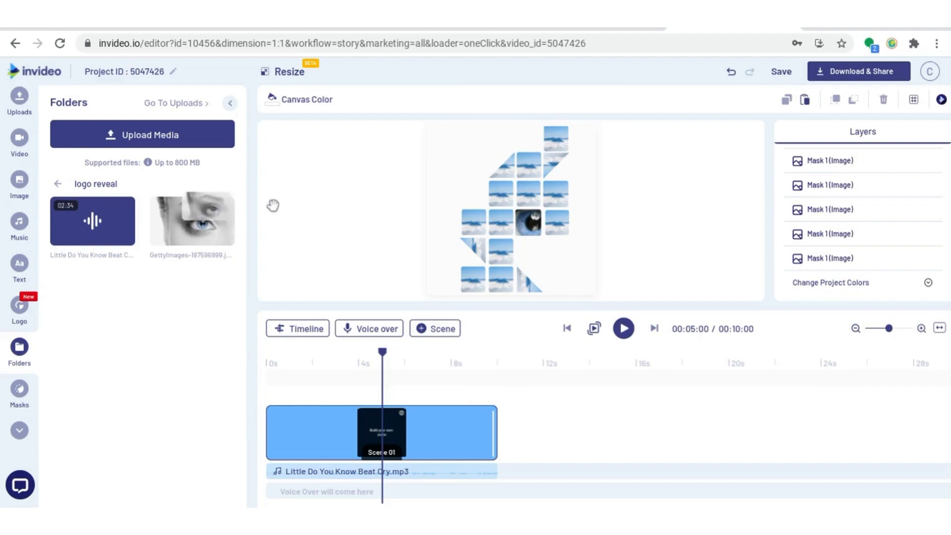
- Drop the eye image onto the tile left of the centre and align it inside the mask
{"action": "left_click_drag", "start_coordinate": [273, 205], "coordinate": [497, 230]}
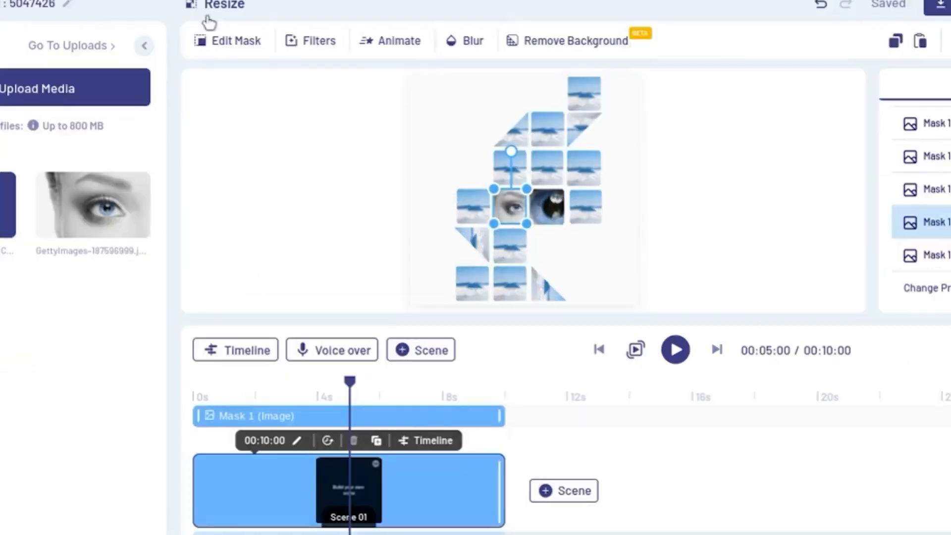
{"action": "left_click", "coordinate": [307, 102]}
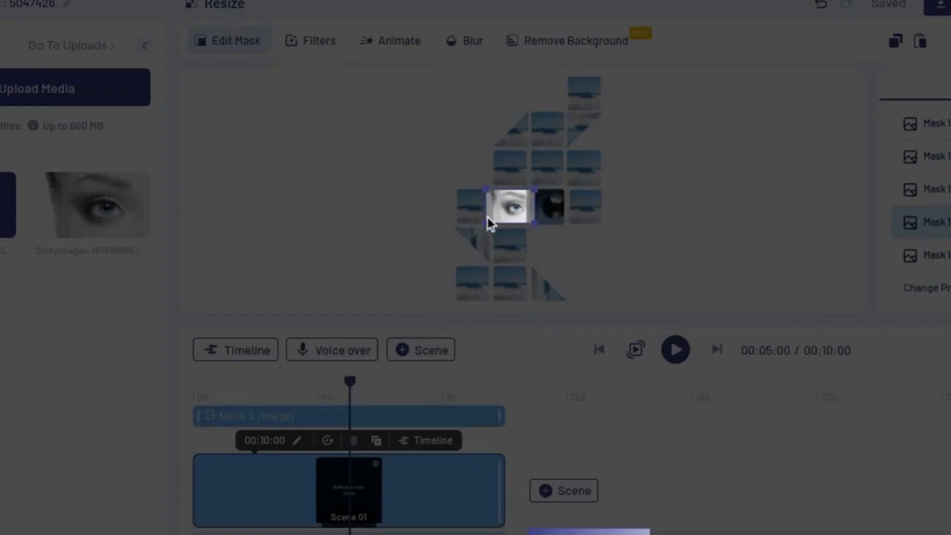
{"action": "left_click_drag", "start_coordinate": [487, 223], "coordinate": [203, 372]}
{"action": "left_click_drag", "start_coordinate": [435, 318], "coordinate": [577, 229]}
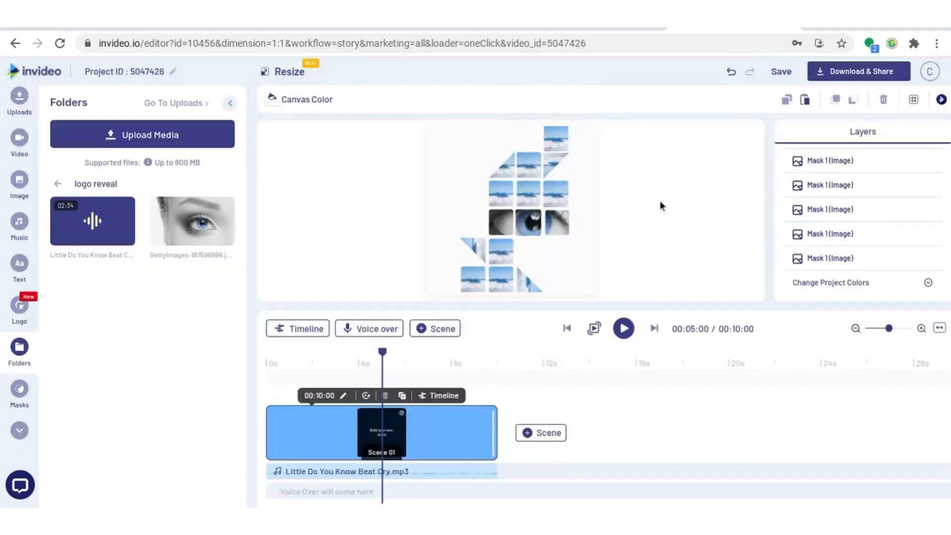
- Fill another tile with the eye image and align the picture within its mask
{"action": "left_click_drag", "start_coordinate": [193, 221], "coordinate": [605, 291]}
{"action": "left_click", "coordinate": [292, 99]}
{"action": "left_click_drag", "start_coordinate": [579, 237], "coordinate": [524, 229]}
{"action": "left_click_drag", "start_coordinate": [585, 174], "coordinate": [644, 128]}
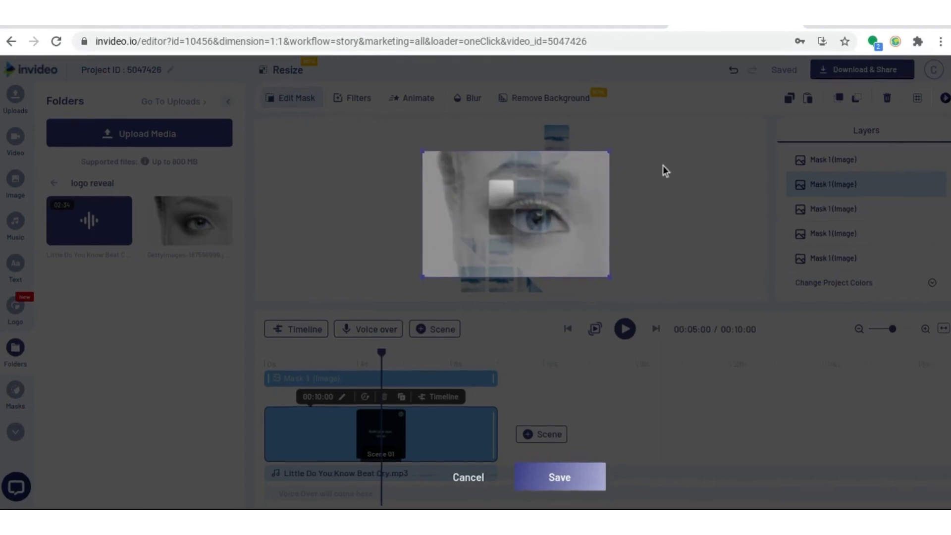
{"action": "left_click_drag", "start_coordinate": [561, 213], "coordinate": [535, 228]}
{"action": "left_click_drag", "start_coordinate": [618, 143], "coordinate": [628, 135]}
{"action": "left_click_drag", "start_coordinate": [535, 236], "coordinate": [530, 236]}
{"action": "left_click", "coordinate": [559, 477]}
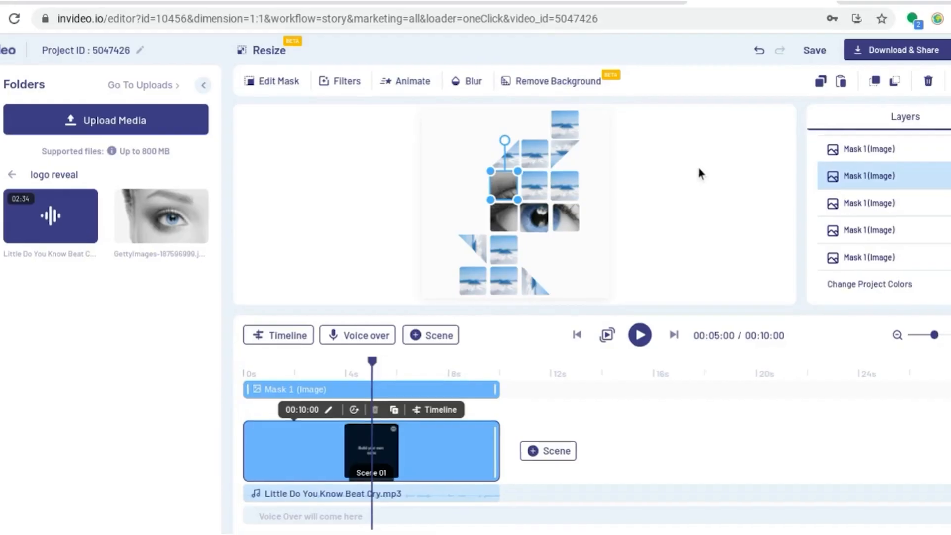
- Fill the next tile with the eye image and refine its alignment through several mask edits
{"action": "left_click", "coordinate": [700, 173]}
{"action": "left_click_drag", "start_coordinate": [161, 216], "coordinate": [313, 337]}
{"action": "double_click", "coordinate": [538, 193]}
{"action": "left_click_drag", "start_coordinate": [475, 244], "coordinate": [545, 214]}
{"action": "left_click", "coordinate": [568, 500]}
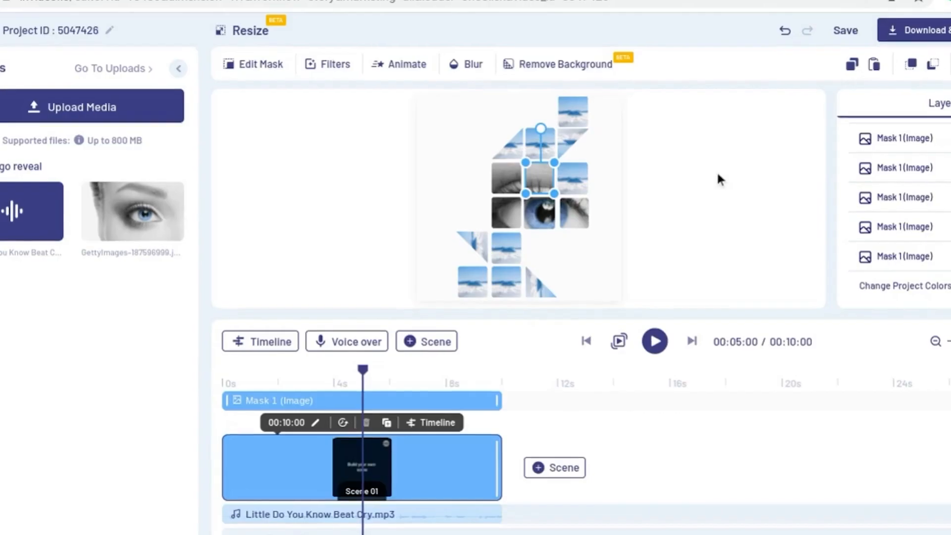
{"action": "double_click", "coordinate": [539, 178]}
{"action": "left_click", "coordinate": [574, 519]}
{"action": "double_click", "coordinate": [539, 179]}
{"action": "left_click_drag", "start_coordinate": [650, 110], "coordinate": [665, 99]}
{"action": "left_click_drag", "start_coordinate": [557, 185], "coordinate": [541, 187]}
{"action": "left_click", "coordinate": [577, 521]}
- Fill the remaining tiles, including the top one, with the eye image and align each inside its mask
{"action": "left_click", "coordinate": [716, 173]}
{"action": "left_click_drag", "start_coordinate": [133, 217], "coordinate": [298, 359]}
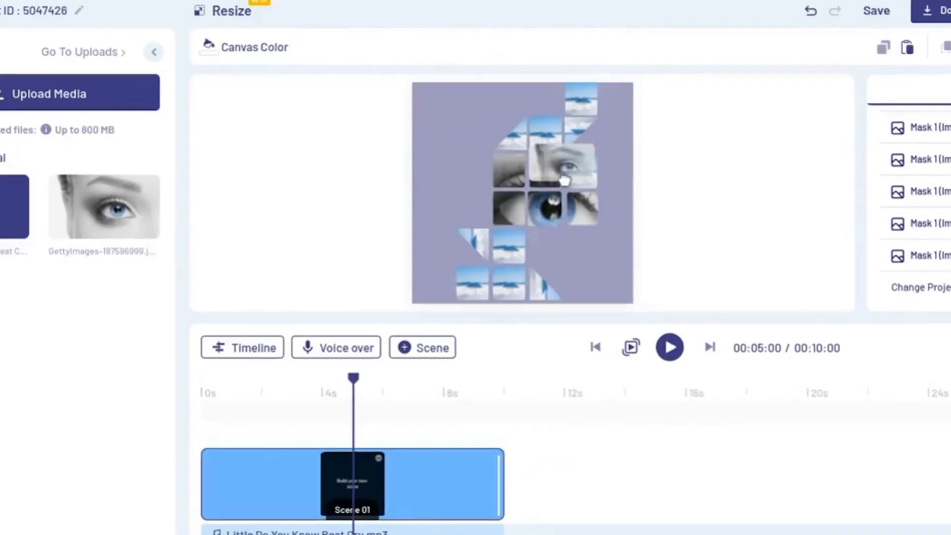
{"action": "left_click", "coordinate": [238, 47]}
{"action": "left_click_drag", "start_coordinate": [481, 270], "coordinate": [551, 213]}
{"action": "left_click", "coordinate": [586, 530]}
{"action": "left_click", "coordinate": [700, 229]}
{"action": "left_click_drag", "start_coordinate": [75, 202], "coordinate": [511, 110]}
{"action": "left_click", "coordinate": [188, 30]}
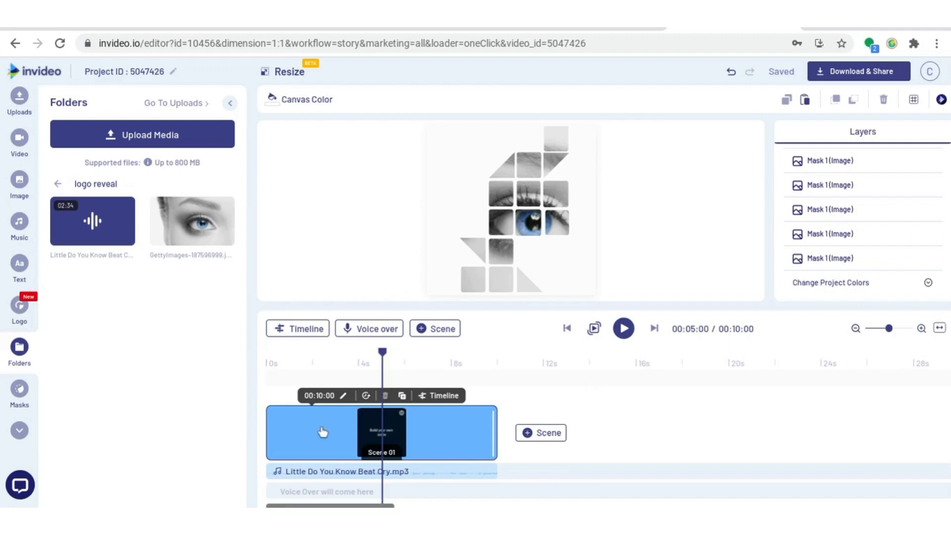
- Open the scene timeline and inspect which layer rows correspond to which tiles
{"action": "left_click", "coordinate": [442, 397]}
{"action": "left_click_drag", "start_coordinate": [470, 397], "coordinate": [469, 454]}
{"action": "left_click_drag", "start_coordinate": [891, 332], "coordinate": [896, 332]}
{"action": "left_click_drag", "start_coordinate": [424, 361], "coordinate": [414, 369]}
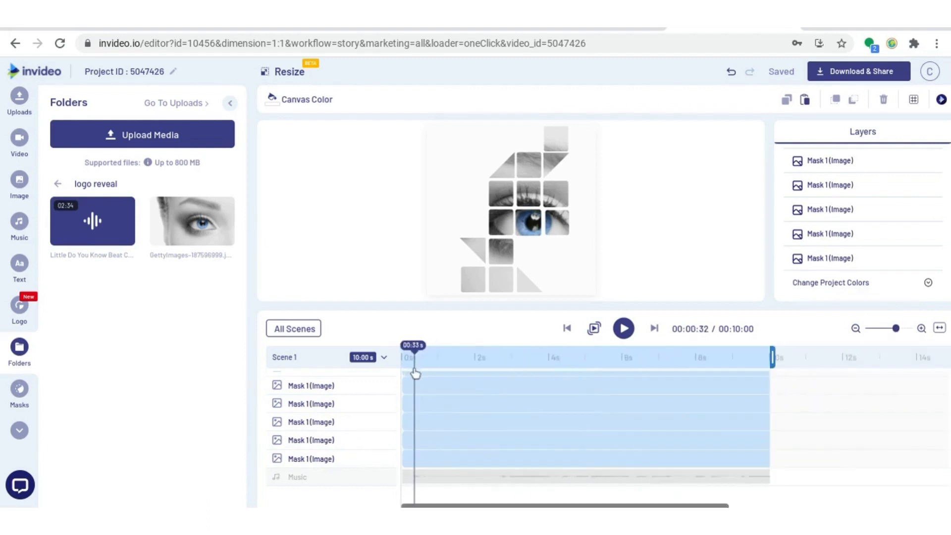
{"action": "left_click", "coordinate": [458, 420]}
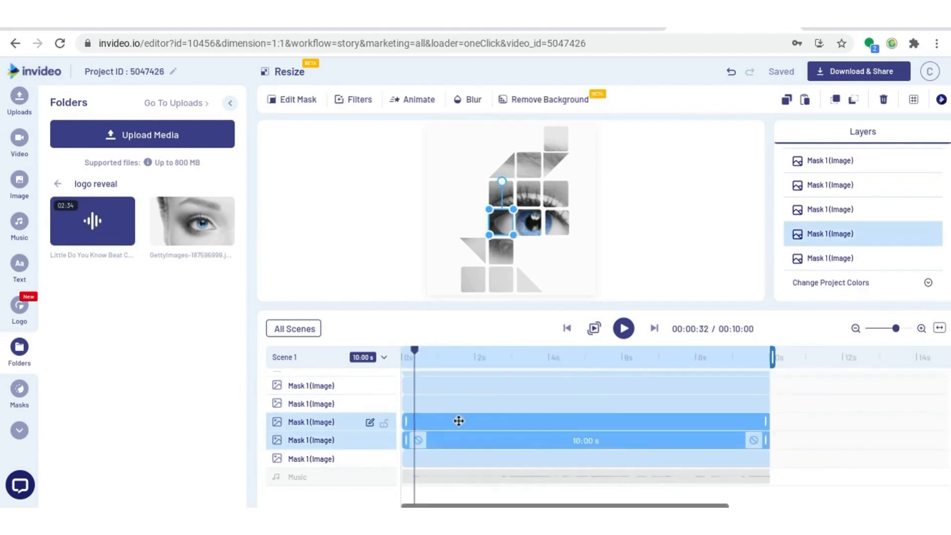
{"action": "left_click", "coordinate": [461, 403]}
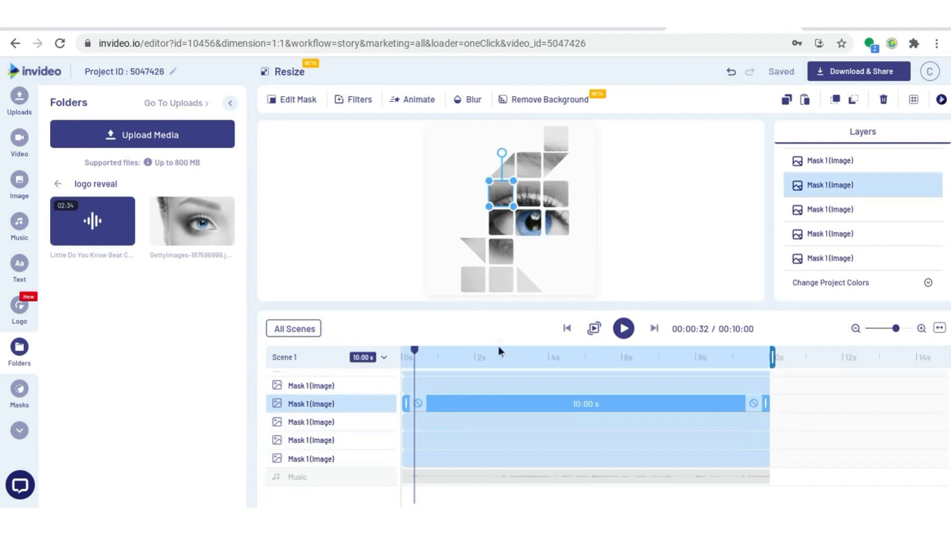
{"action": "left_click", "coordinate": [483, 379]}
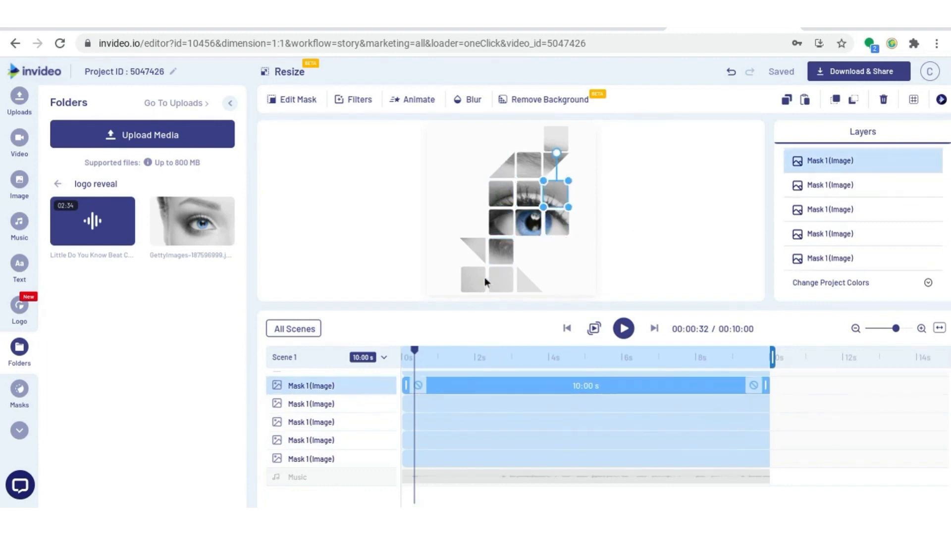
{"action": "left_click", "coordinate": [476, 280]}
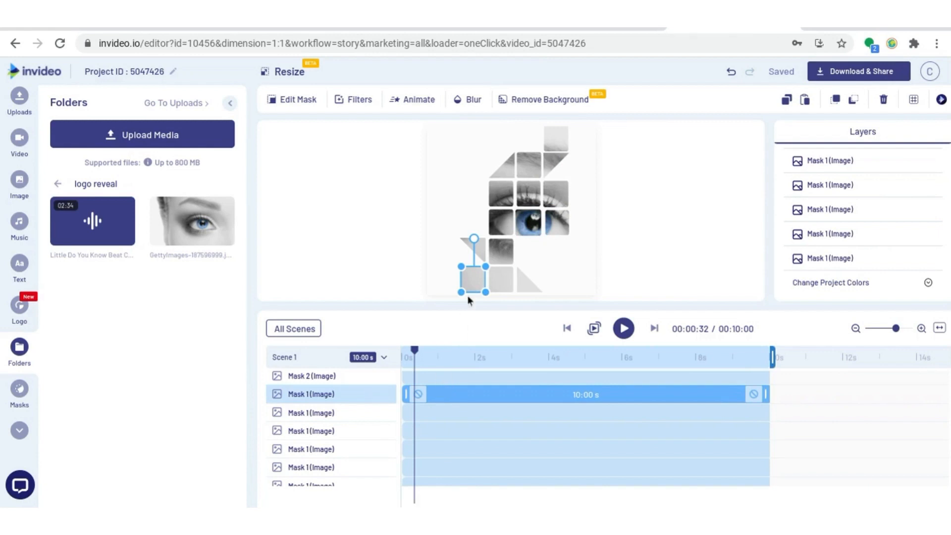
{"action": "scroll", "coordinate": [447, 389], "scroll_direction": "down", "scroll_amount": 3}
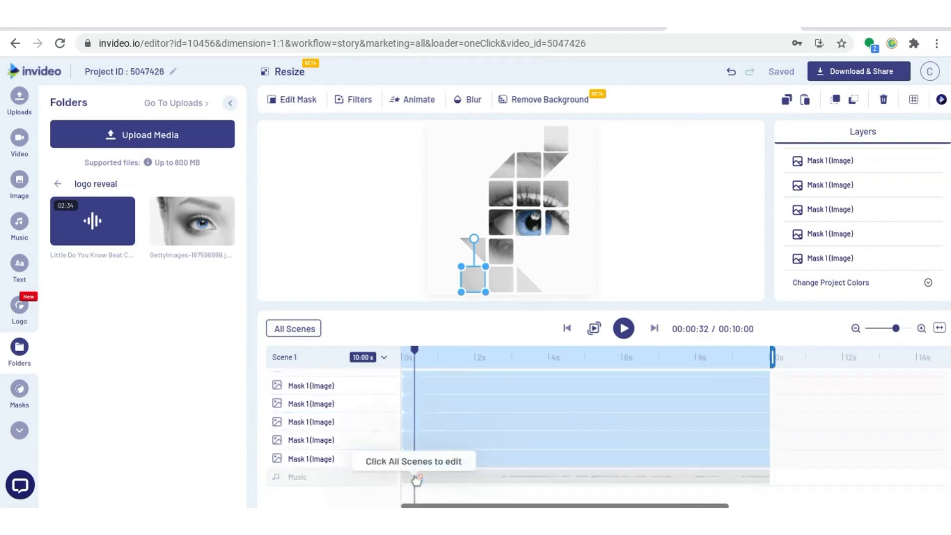
{"action": "scroll", "coordinate": [414, 488], "scroll_direction": "up", "scroll_amount": 3}
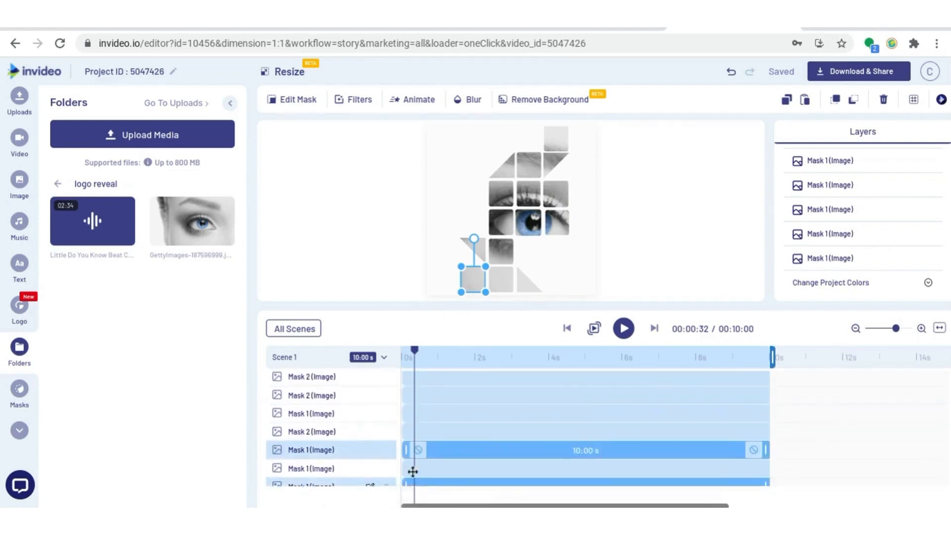
- Trim the starts of the bottom tile layers so the lower middle tile appears at about 2.8 s
{"action": "left_click_drag", "start_coordinate": [406, 449], "coordinate": [417, 449]}
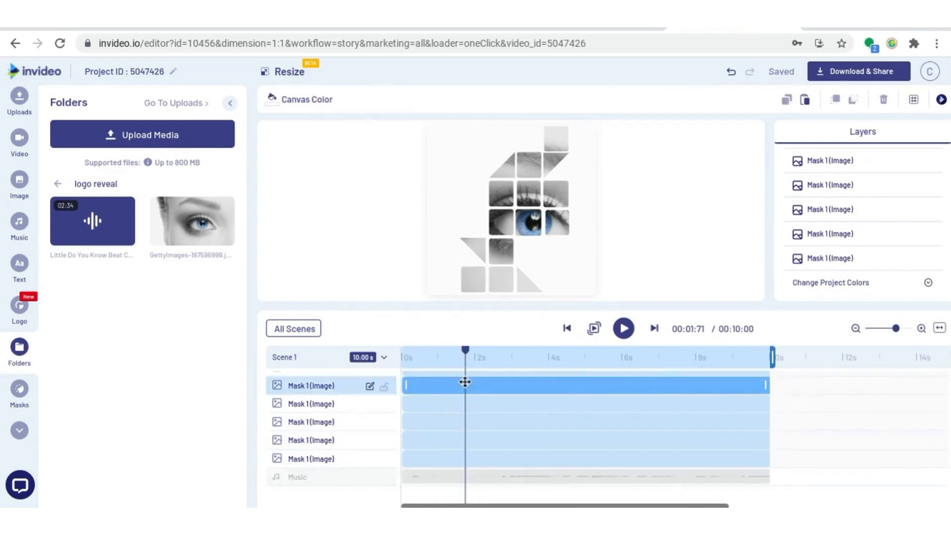
{"action": "left_click_drag", "start_coordinate": [464, 381], "coordinate": [504, 386]}
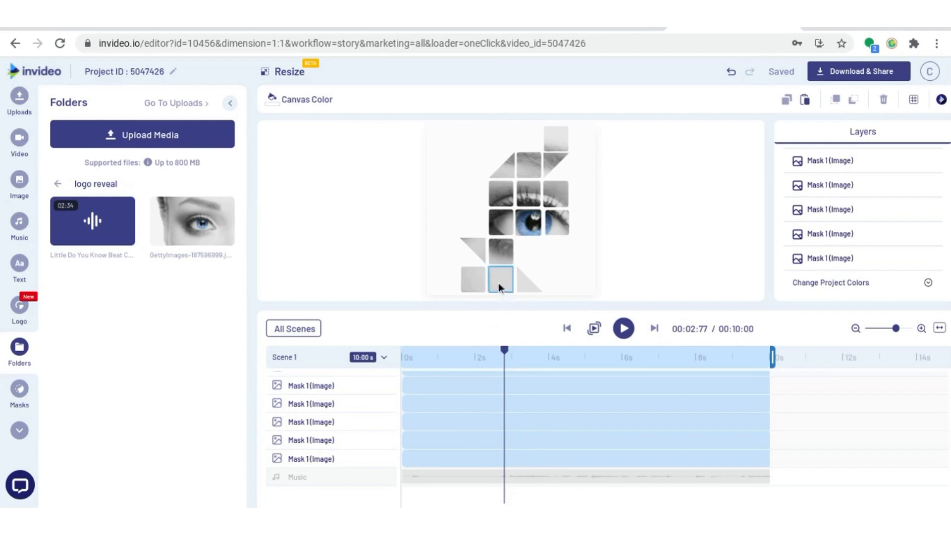
{"action": "left_click", "coordinate": [499, 285]}
{"action": "left_click_drag", "start_coordinate": [406, 397], "coordinate": [504, 395]}
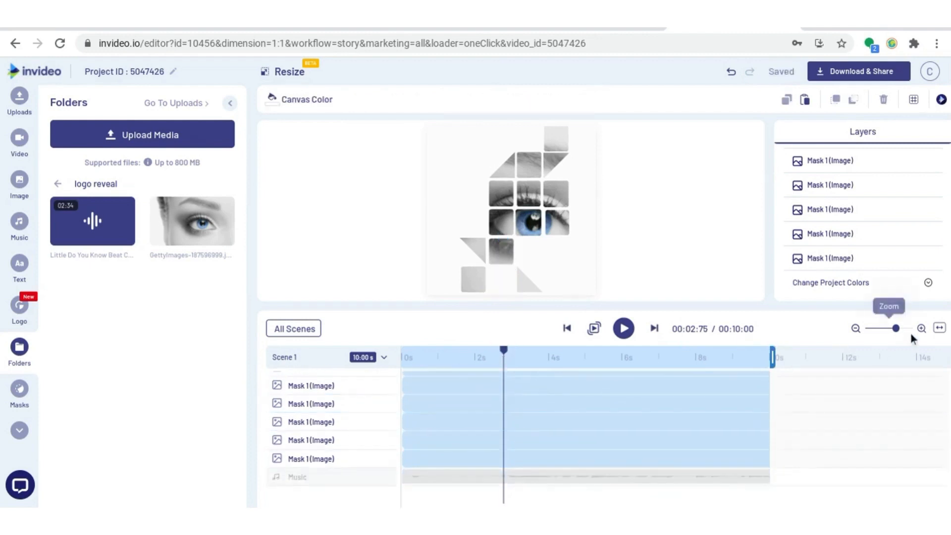
- Zoom into the scene timeline and preview the tile reveal playback
{"action": "left_click_drag", "start_coordinate": [896, 328], "coordinate": [900, 330]}
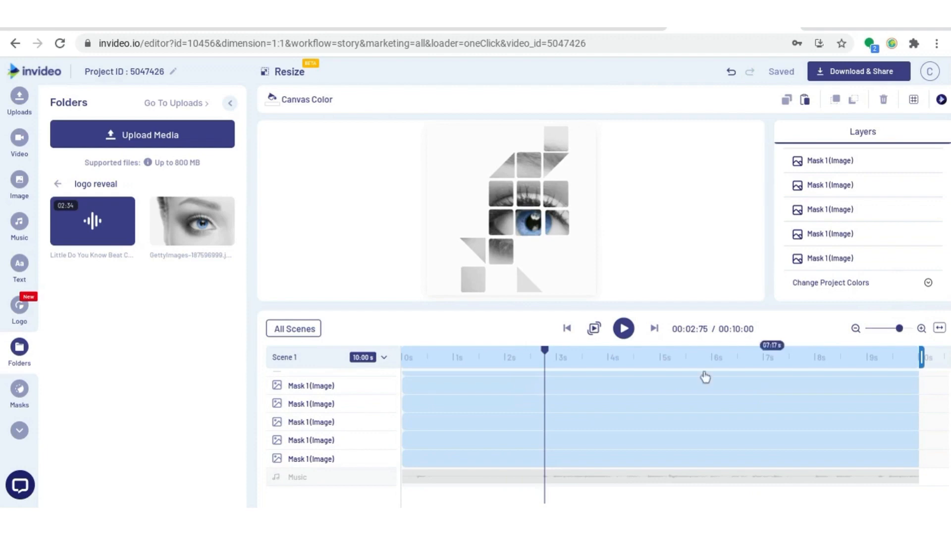
{"action": "key", "text": "space"}
{"action": "left_click", "coordinate": [670, 448]}
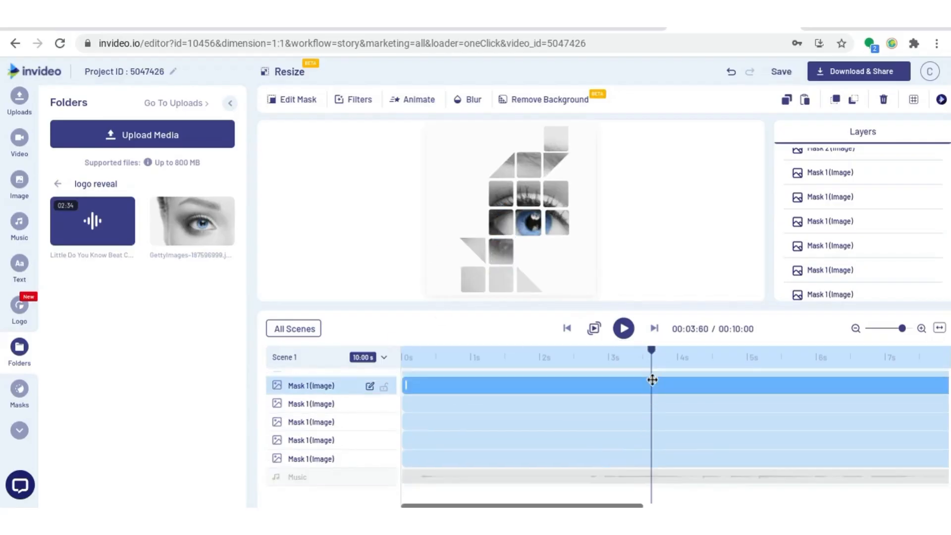
{"action": "mouse_move", "coordinate": [652, 352]}
{"action": "left_mouse_down"}
{"action": "mouse_move", "coordinate": [668, 360]}
{"action": "mouse_move", "coordinate": [642, 362]}
{"action": "left_mouse_up"}
{"action": "key", "text": "space"}
{"action": "key", "text": "space"}
{"action": "left_click", "coordinate": [625, 356]}
{"action": "left_click", "coordinate": [625, 330]}
{"action": "left_click", "coordinate": [625, 330]}
{"action": "left_click_drag", "start_coordinate": [710, 353], "coordinate": [704, 361]}
- Trim the start of the layer for the tile left of the eye so it appears later in the scene
{"action": "left_click", "coordinate": [500, 224]}
{"action": "left_click_drag", "start_coordinate": [406, 440], "coordinate": [703, 440]}
{"action": "key", "text": "space"}
{"action": "key", "text": "space"}
- Trim the starts of several more tile layers so they appear progressively later, from about 4.7 s onward
{"action": "left_click", "coordinate": [508, 200]}
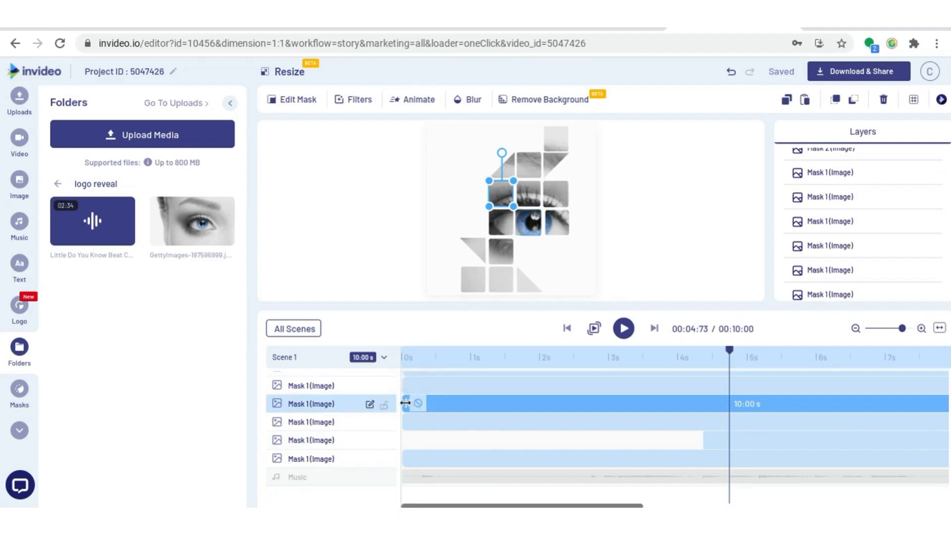
{"action": "left_click_drag", "start_coordinate": [406, 403], "coordinate": [732, 404]}
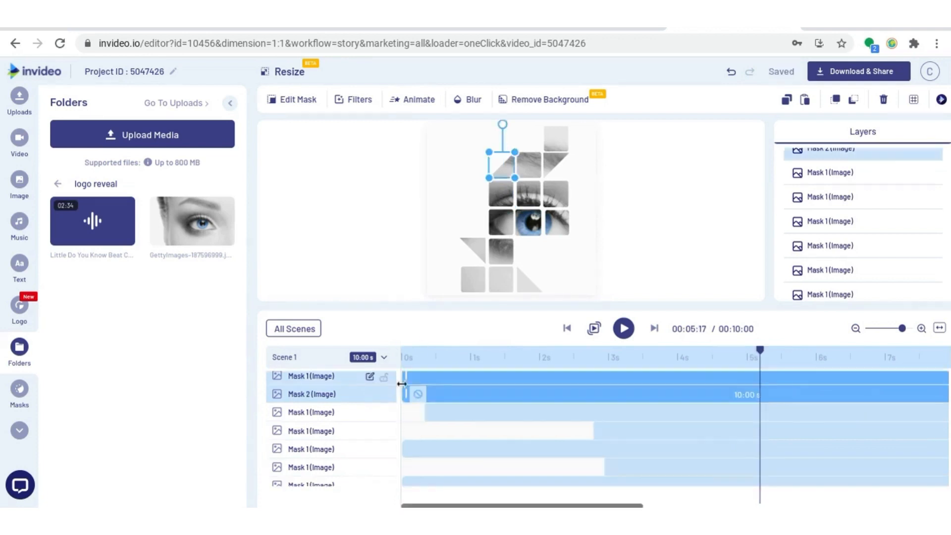
{"action": "left_click_drag", "start_coordinate": [405, 390], "coordinate": [800, 392]}
{"action": "left_click_drag", "start_coordinate": [801, 392], "coordinate": [763, 393]}
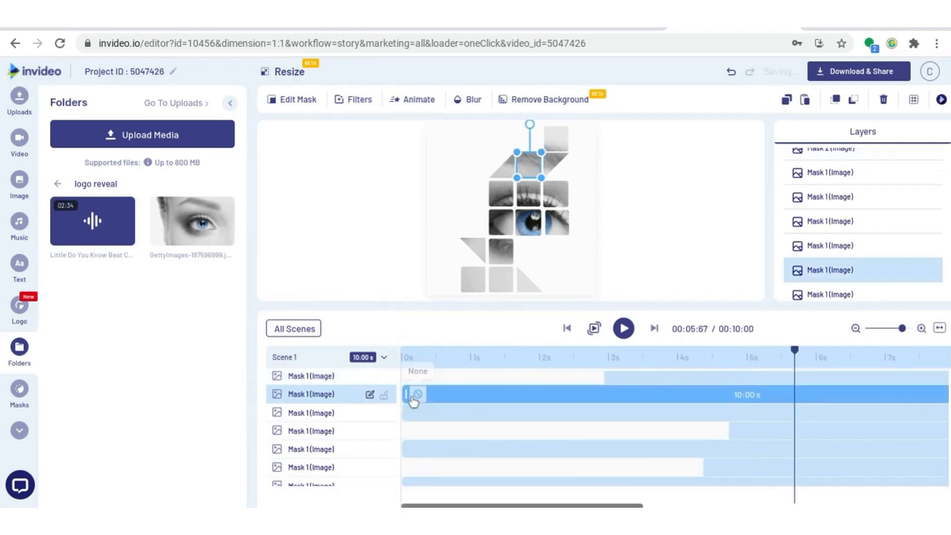
{"action": "left_click_drag", "start_coordinate": [406, 395], "coordinate": [796, 394]}
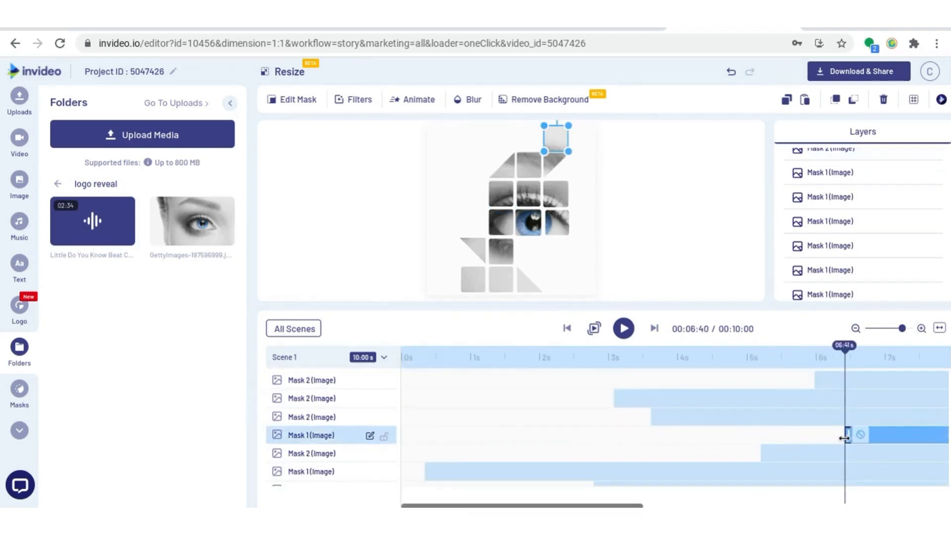
{"action": "left_click_drag", "start_coordinate": [841, 431], "coordinate": [948, 448]}
{"action": "scroll", "coordinate": [855, 451], "scroll_direction": "right", "scroll_amount": 6}
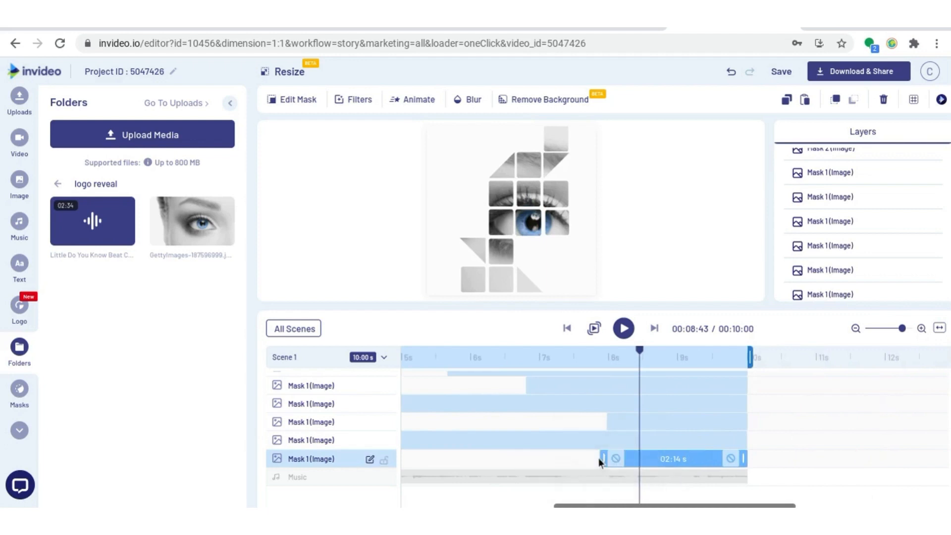
- Trim the start of the bottom tile layer so it appears later in the scene
{"action": "left_click_drag", "start_coordinate": [601, 459], "coordinate": [631, 459]}
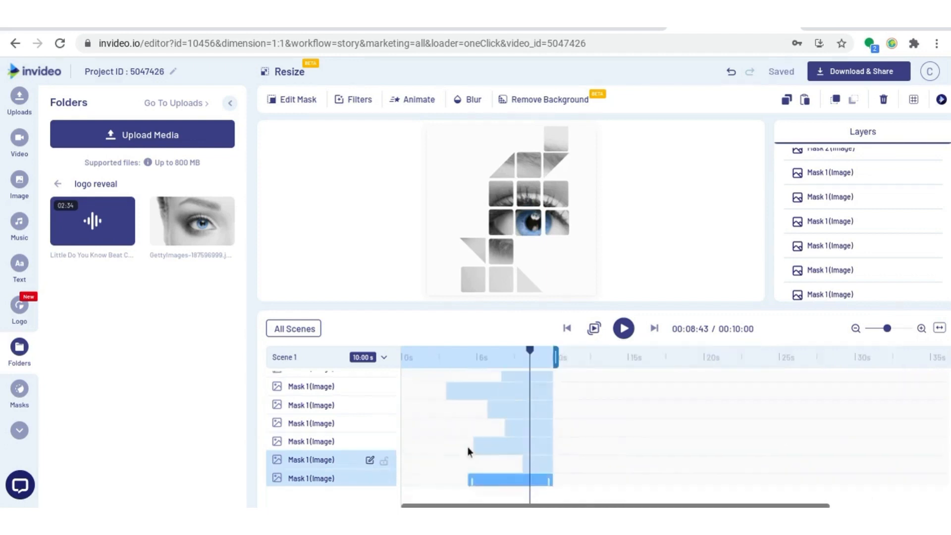
{"action": "scroll", "coordinate": [468, 446], "scroll_direction": "up", "scroll_amount": 3}
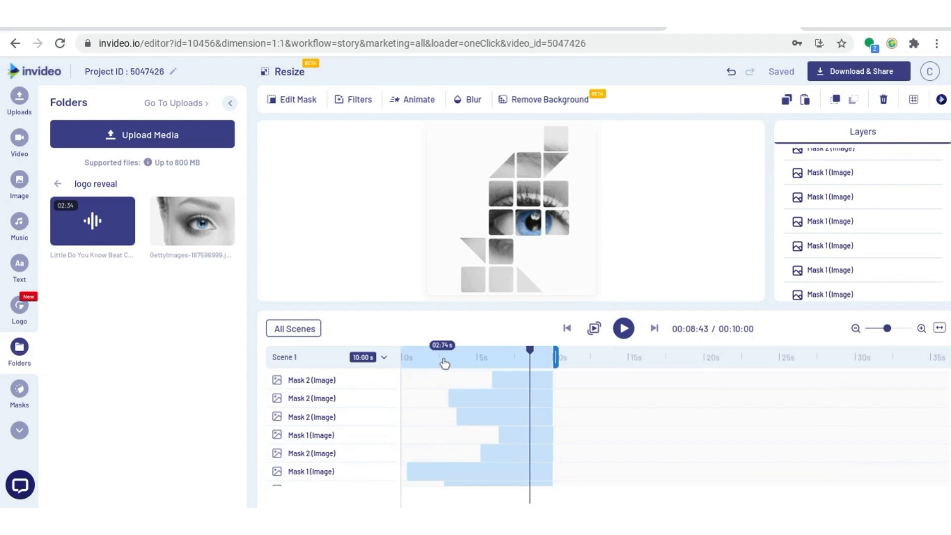
- Preview the tile reveal from the start of the scene and scrub the playhead to about 3.75 s
{"action": "left_click", "coordinate": [407, 361]}
{"action": "left_click", "coordinate": [478, 424]}
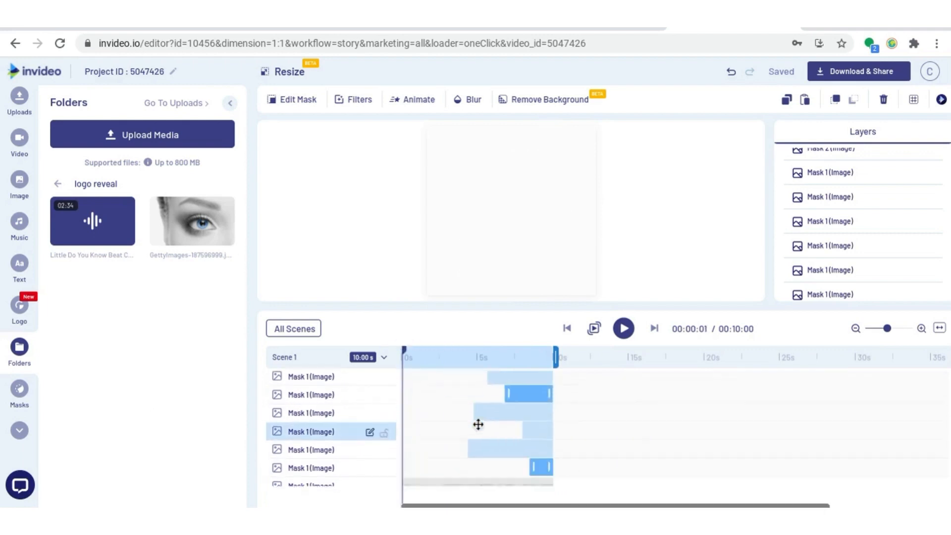
{"action": "key", "text": "space"}
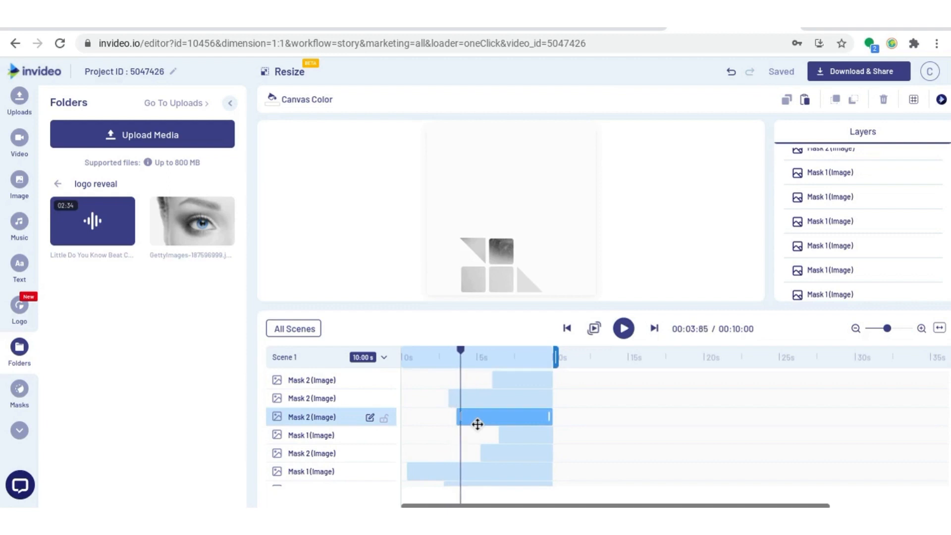
{"action": "left_click", "coordinate": [454, 441]}
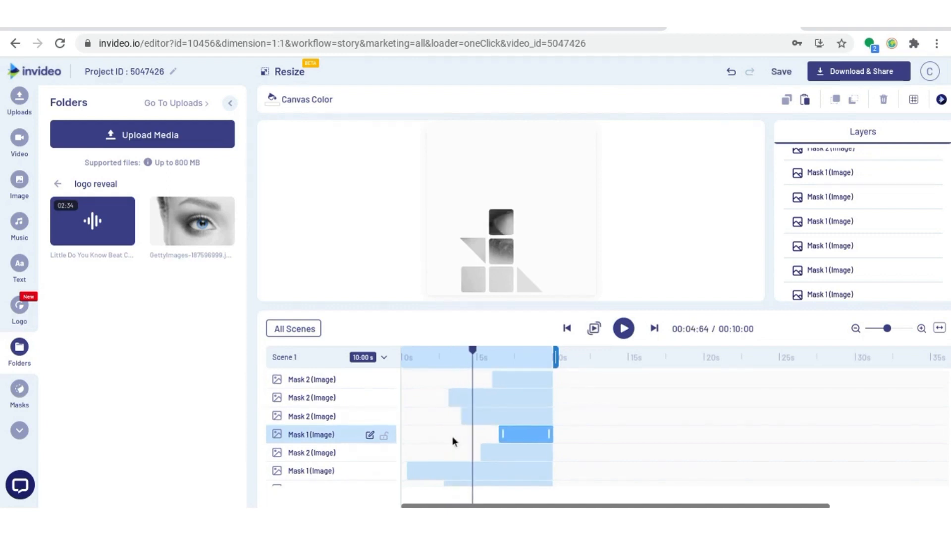
{"action": "left_click_drag", "start_coordinate": [473, 351], "coordinate": [460, 351]}
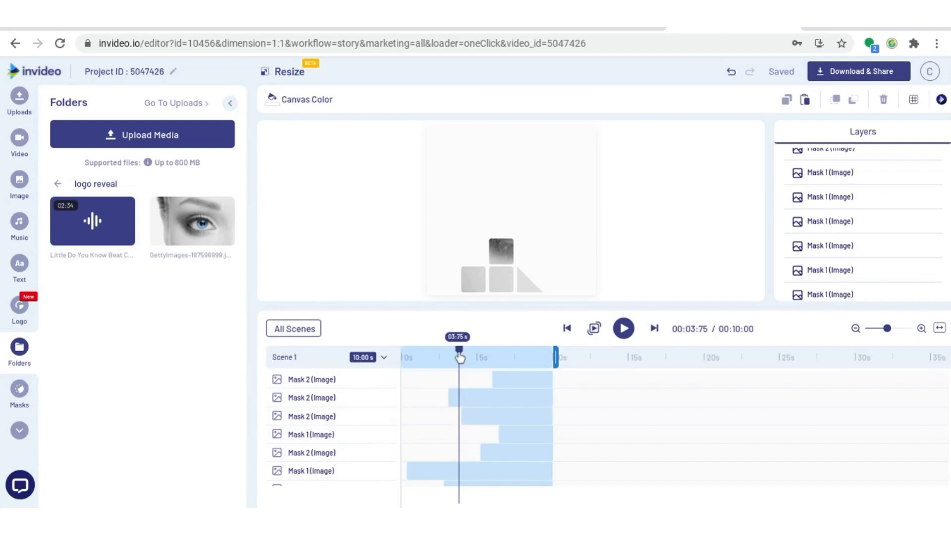
- Give the lower-left triangle tile a Groovy From Down in-animation and shorten its in-animation duration
{"action": "left_click", "coordinate": [465, 416]}
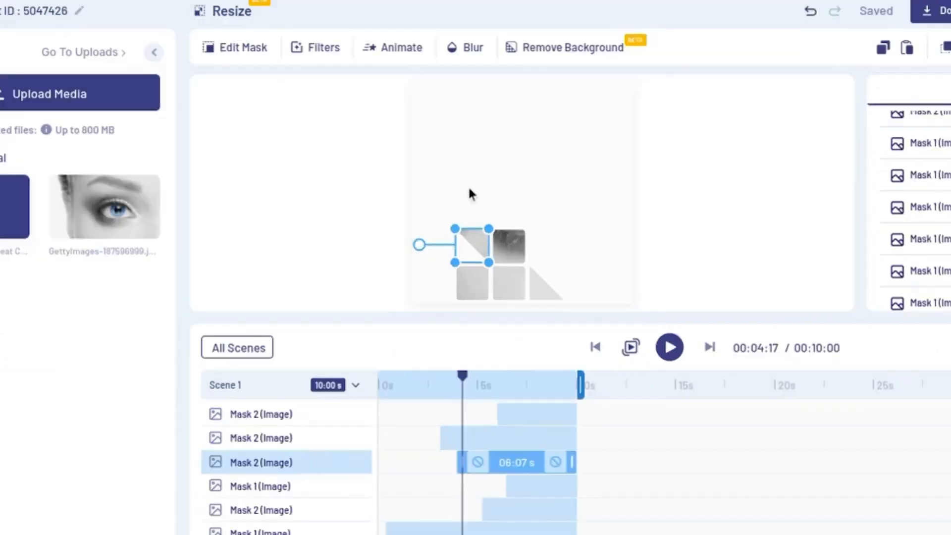
{"action": "left_click", "coordinate": [398, 55]}
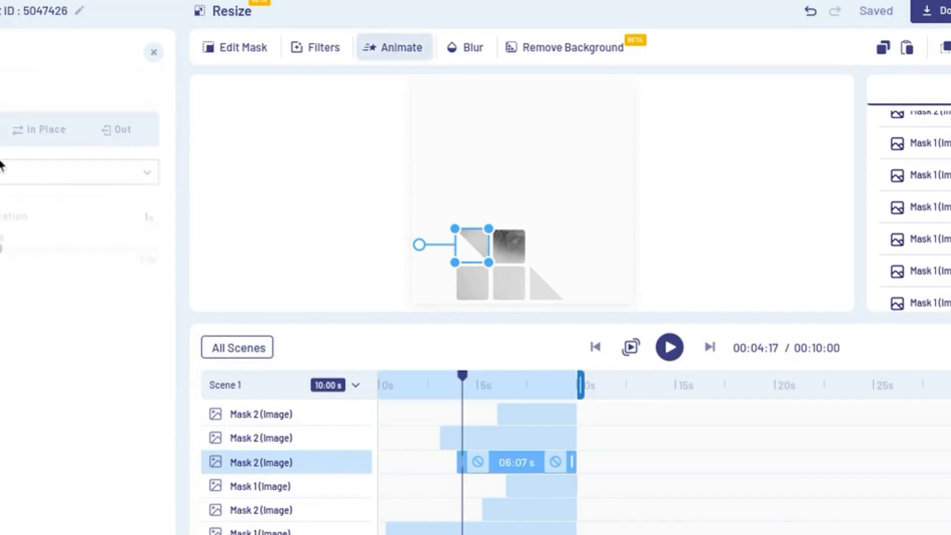
{"action": "left_click", "coordinate": [6, 180]}
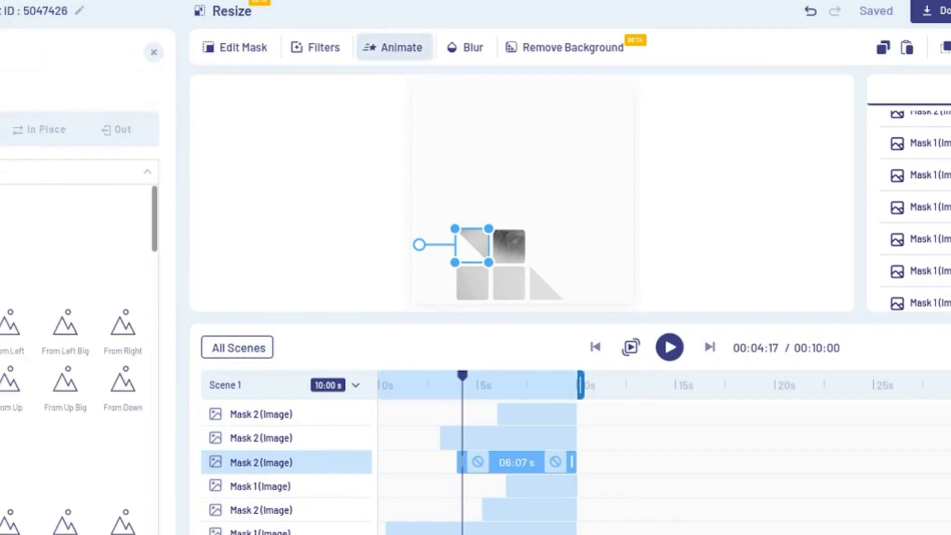
{"action": "scroll", "coordinate": [124, 418], "scroll_direction": "down", "scroll_amount": 10}
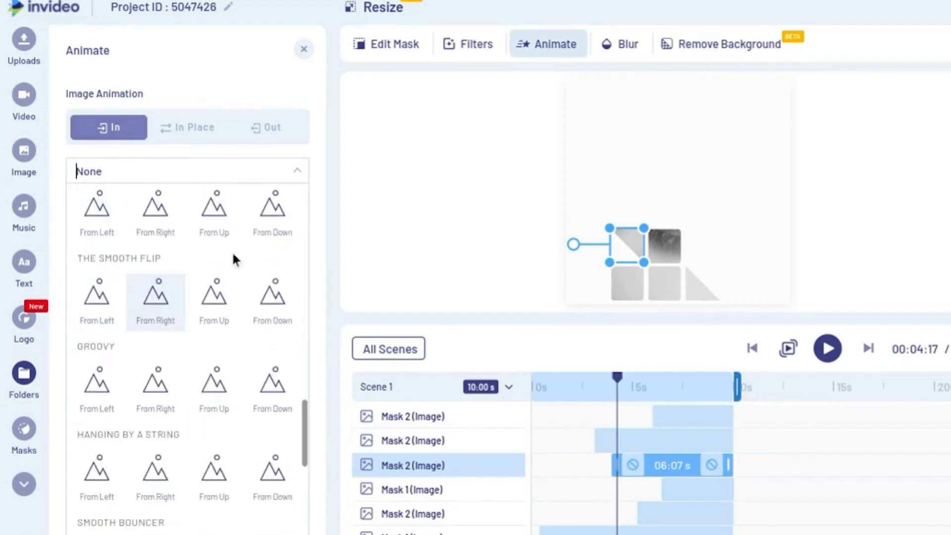
{"action": "scroll", "coordinate": [232, 251], "scroll_direction": "down", "scroll_amount": 2}
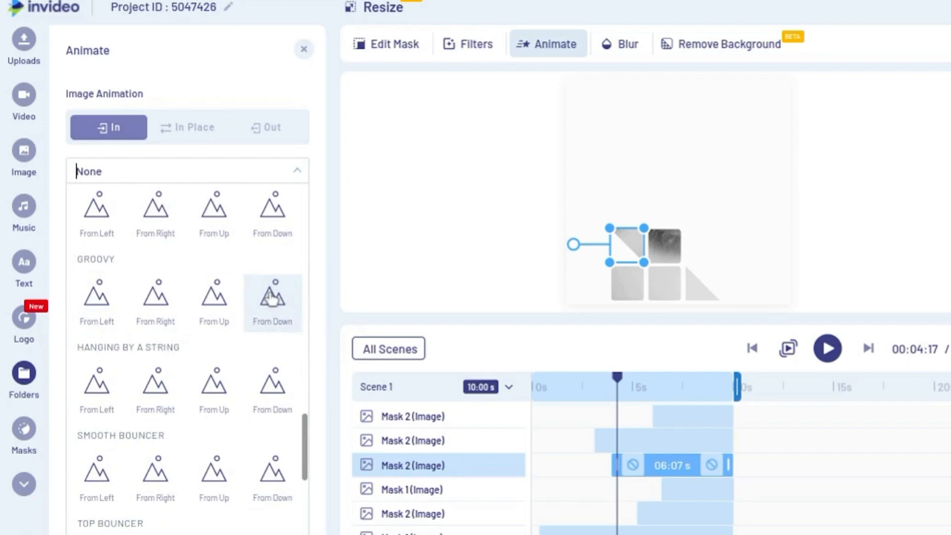
{"action": "left_click", "coordinate": [271, 298]}
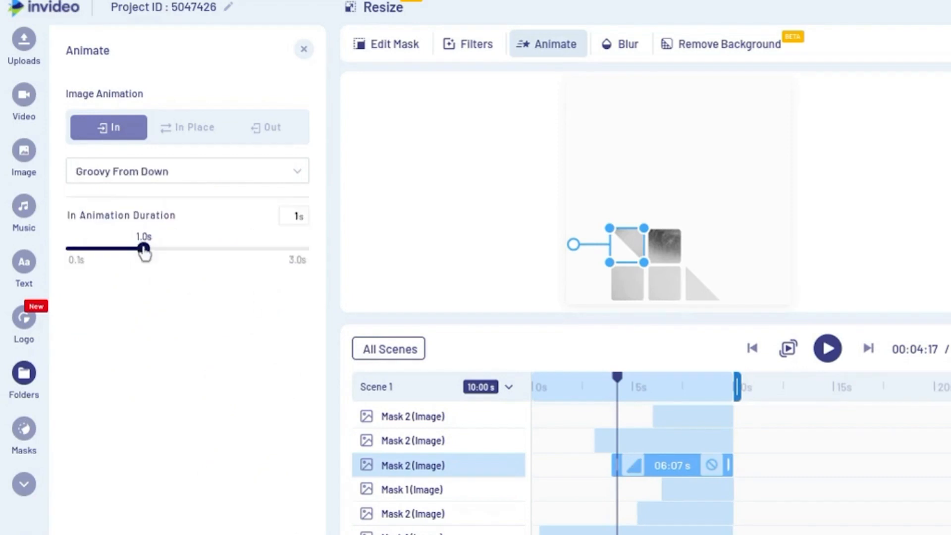
{"action": "left_click_drag", "start_coordinate": [140, 253], "coordinate": [116, 253]}
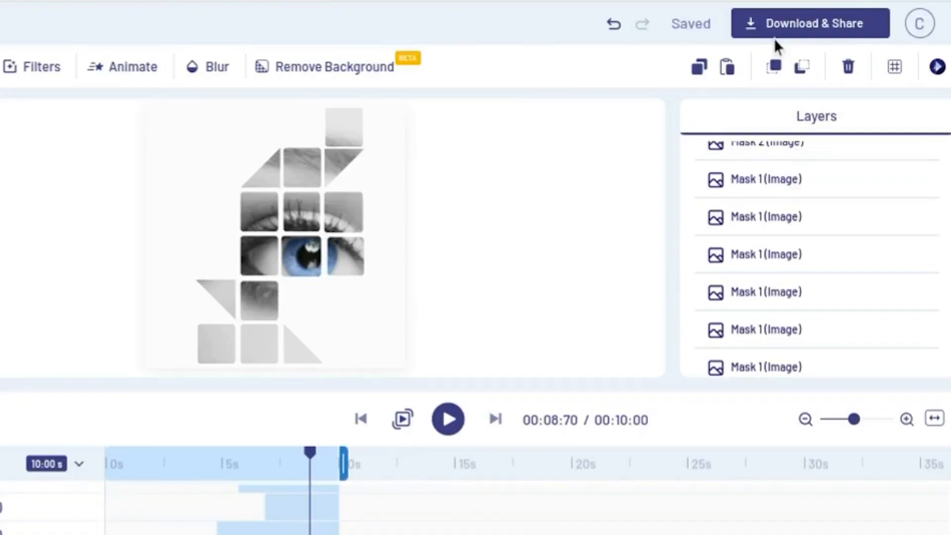
- Export the finished video at 1080p
{"action": "left_click", "coordinate": [790, 31]}
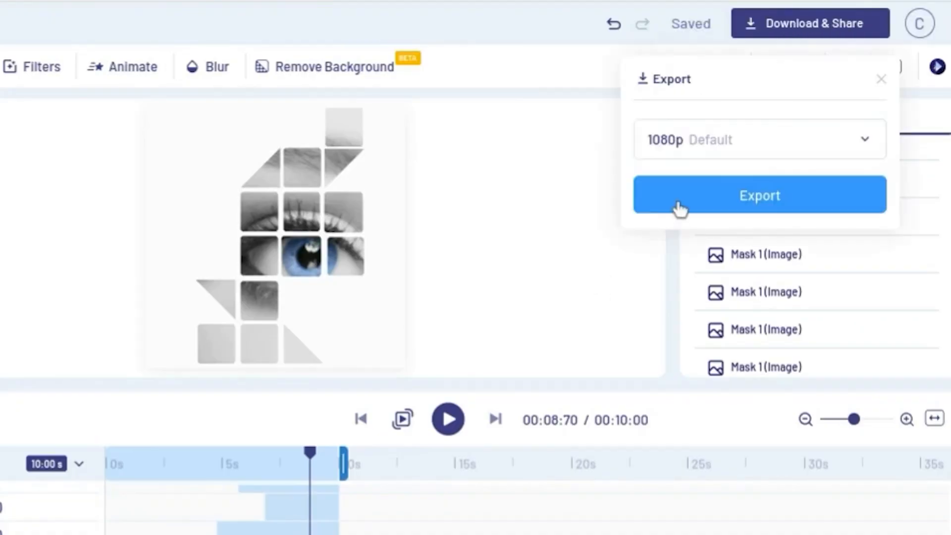
{"action": "left_click", "coordinate": [679, 208]}
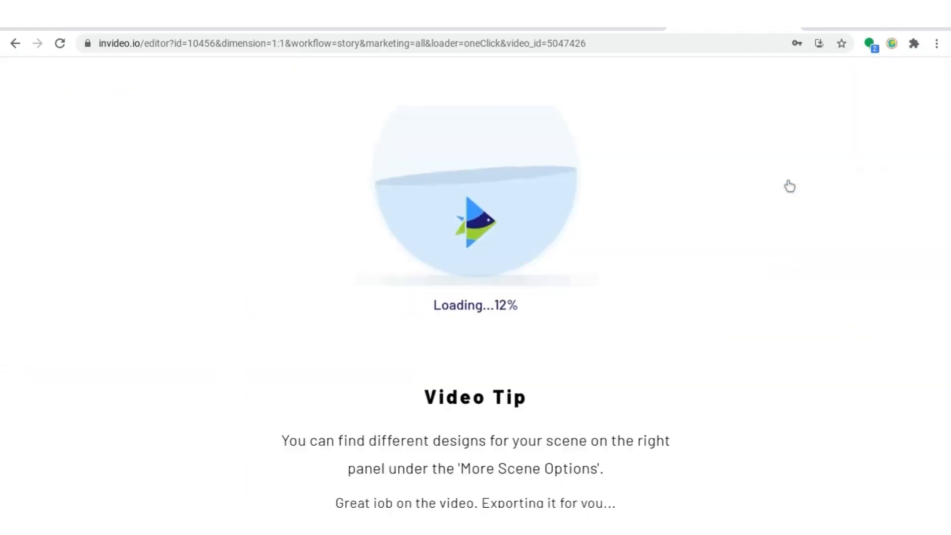